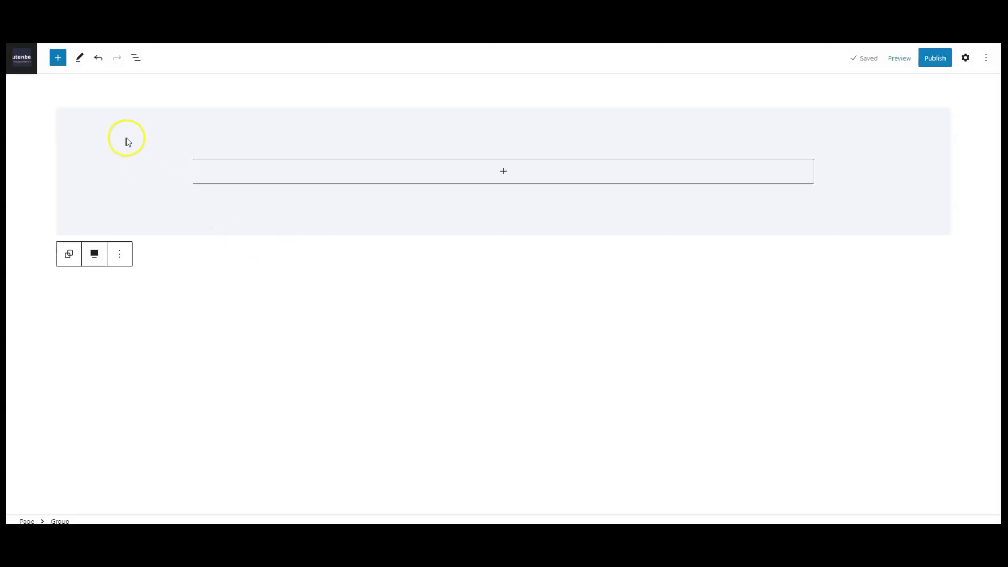
Add a one-column Columns block inside the Group, with an empty Cover block in its column.
left_click(136, 58)
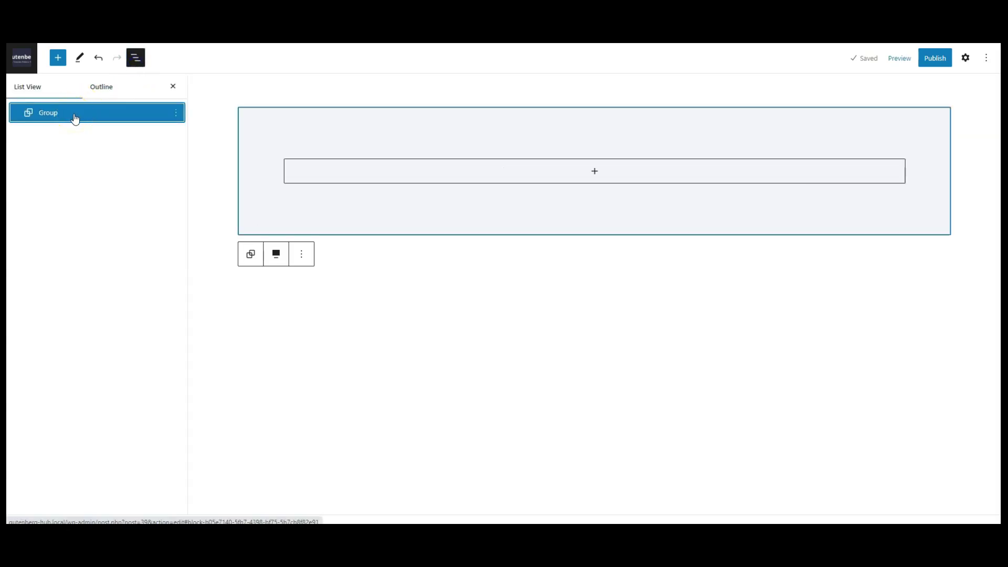
left_click(410, 170)
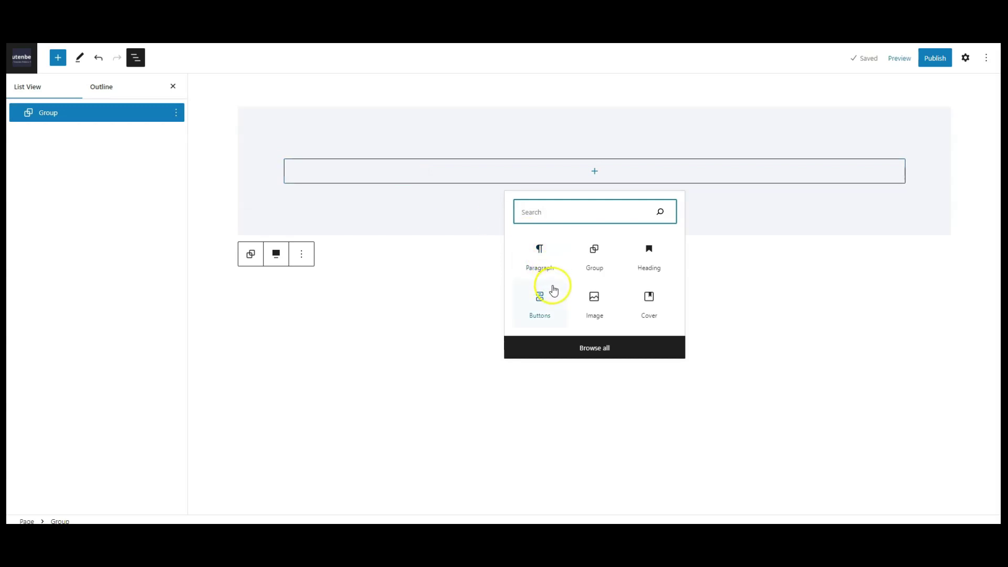
type("columns")
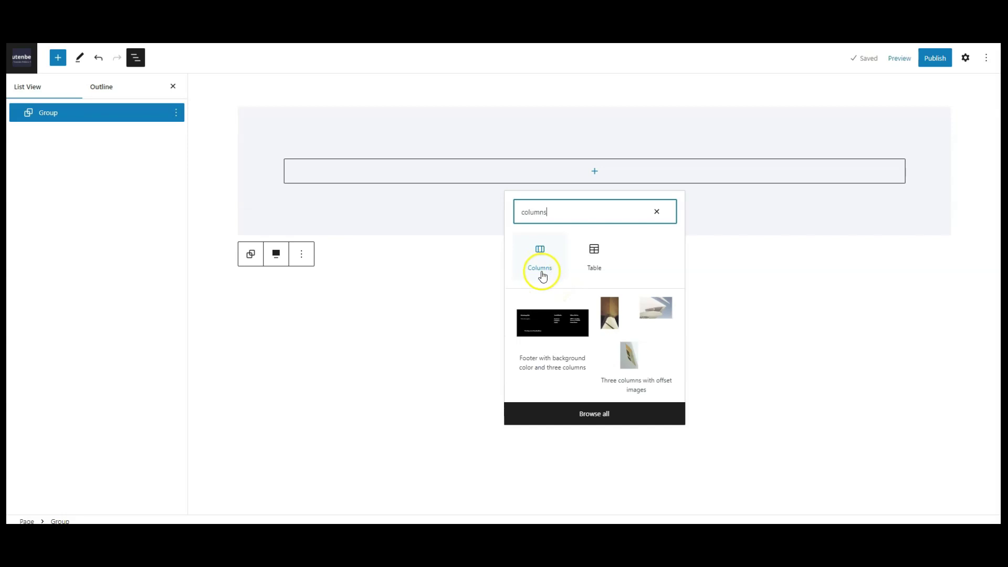
left_click(540, 268)
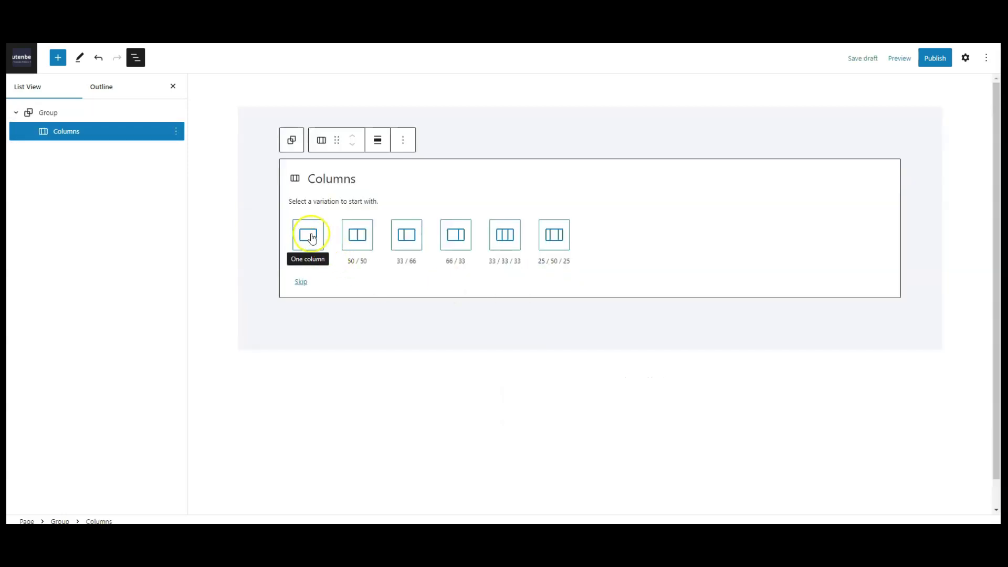
left_click(308, 235)
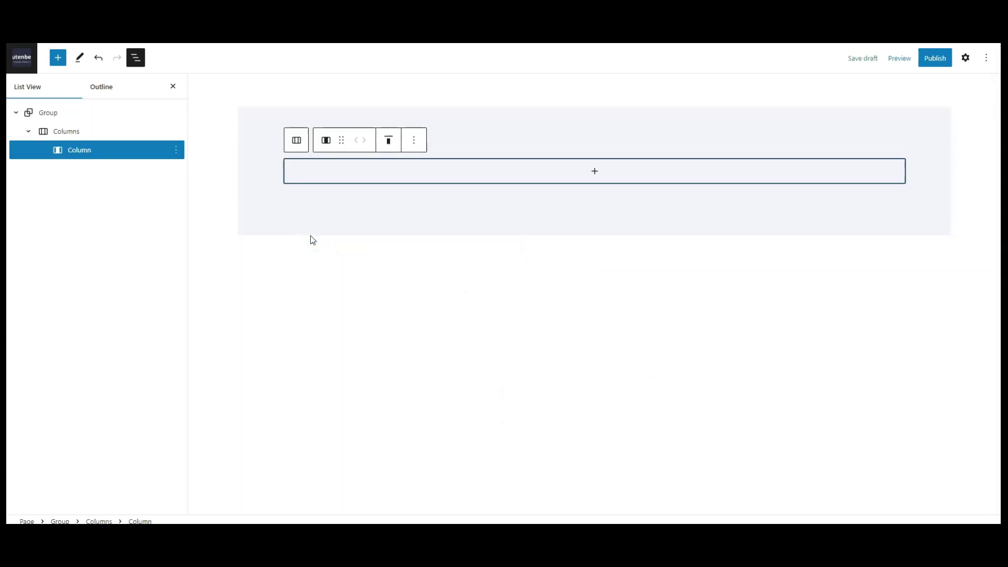
left_click(560, 169)
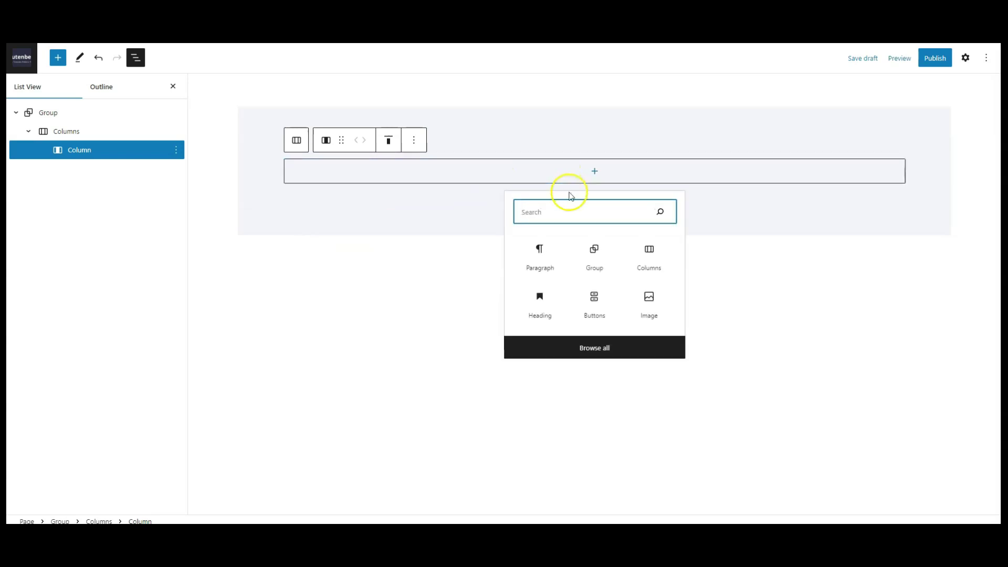
type("cover")
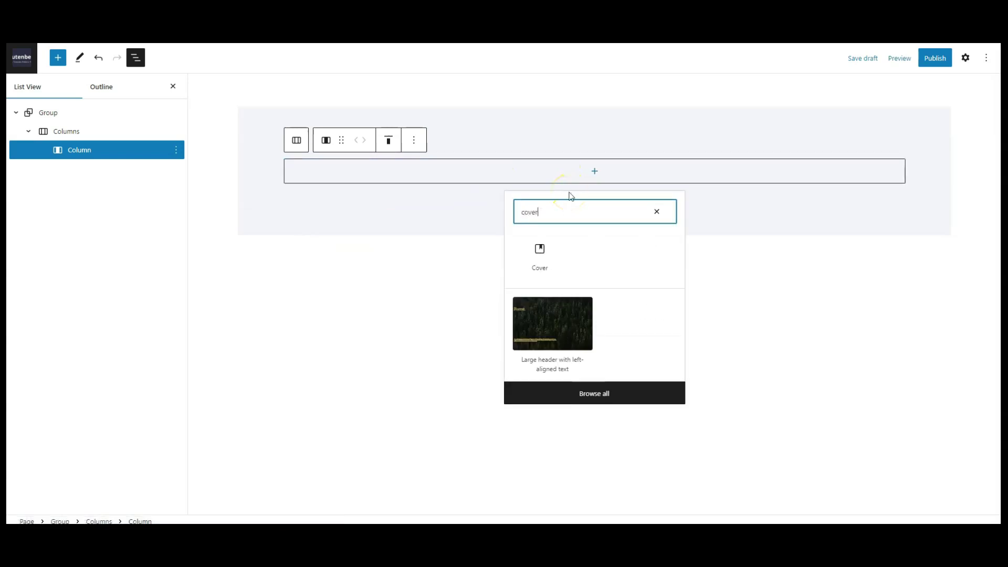
left_click(541, 254)
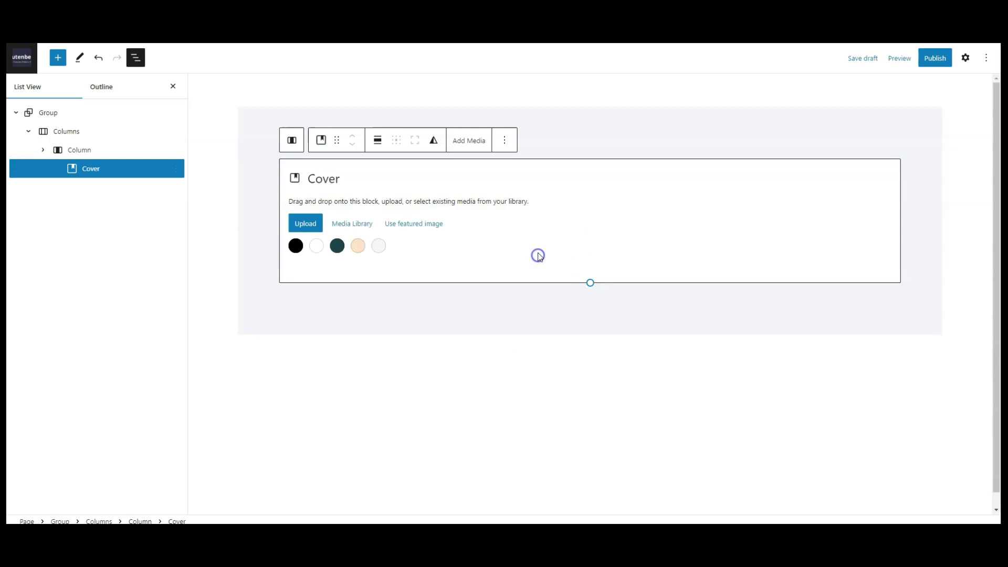
Make the Cover white and insert the web design illustration from the Media Library.
left_click(316, 245)
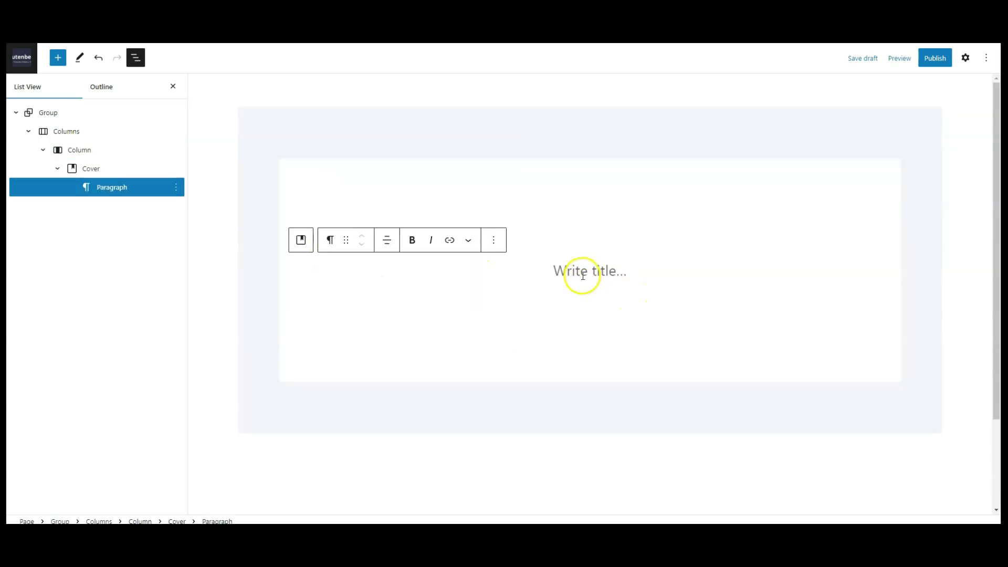
left_click(516, 198)
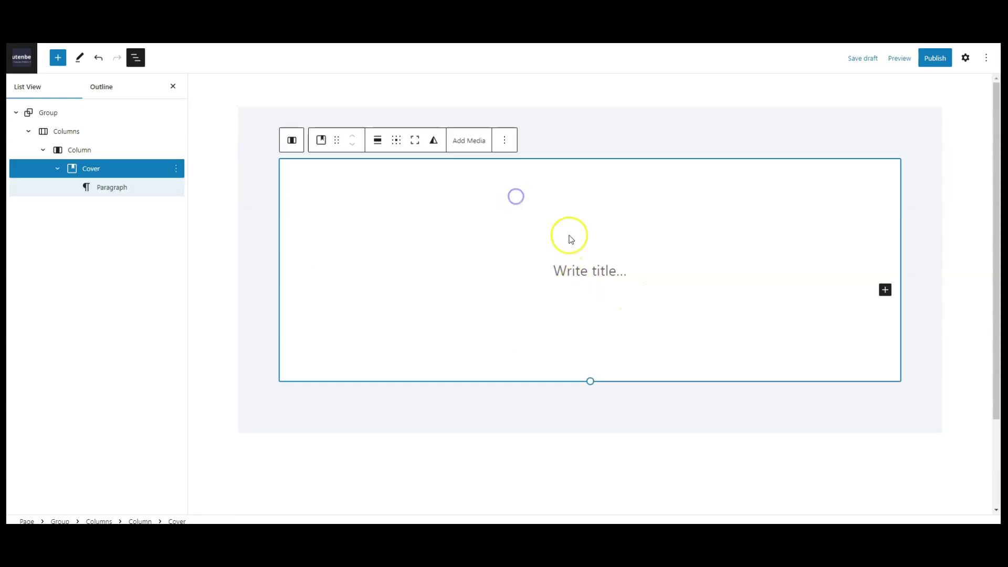
left_click(883, 290)
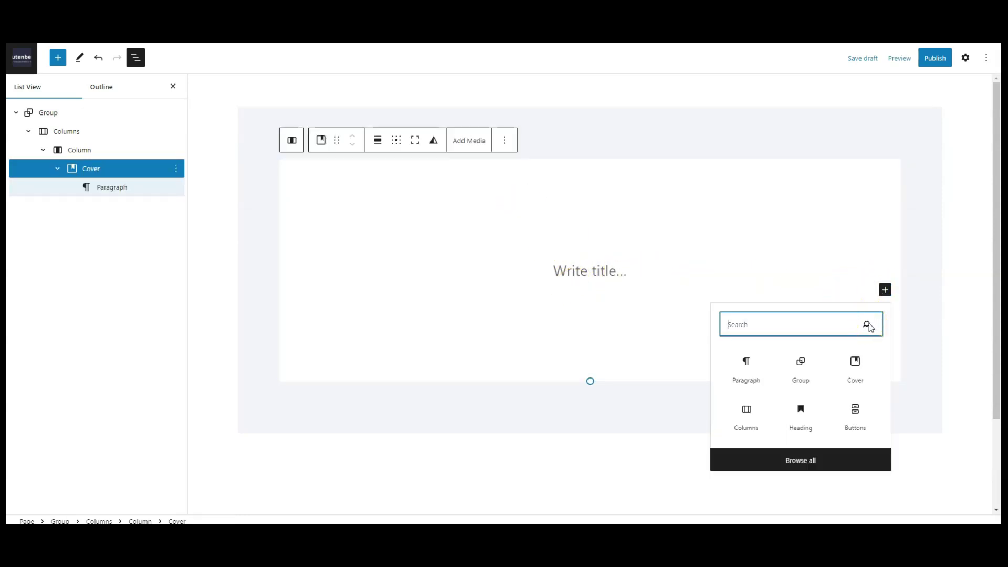
type("image")
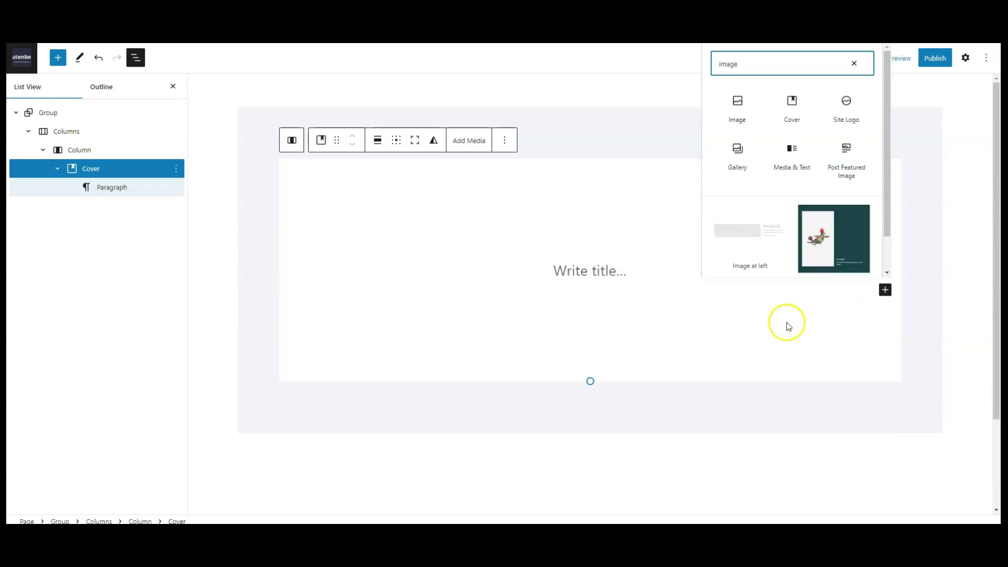
left_click(737, 106)
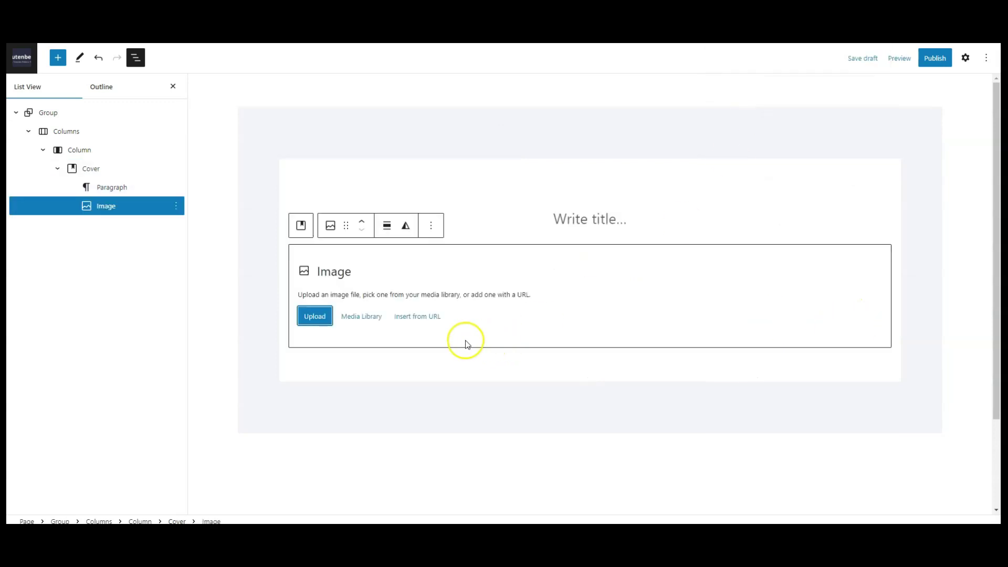
left_click(359, 317)
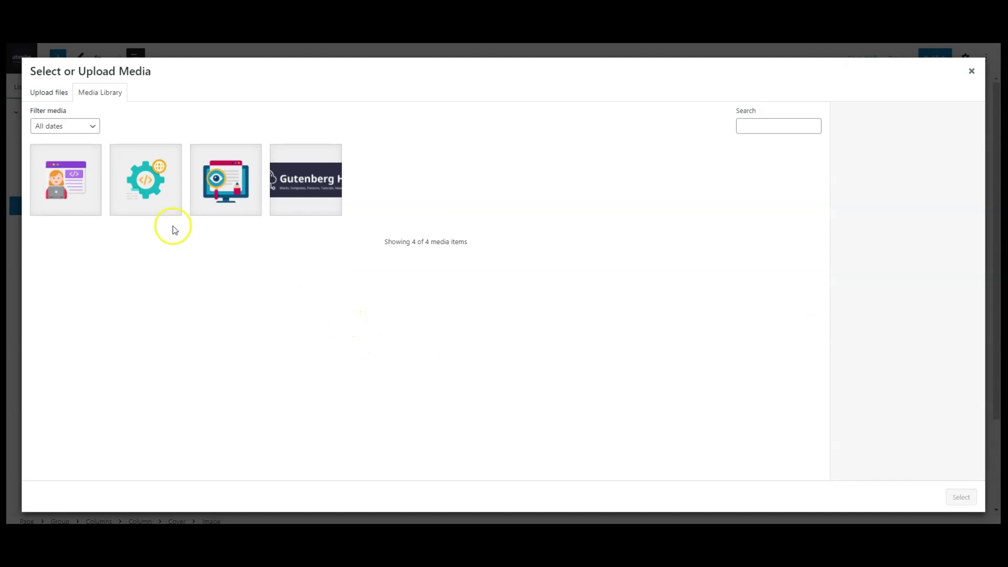
left_click(45, 196)
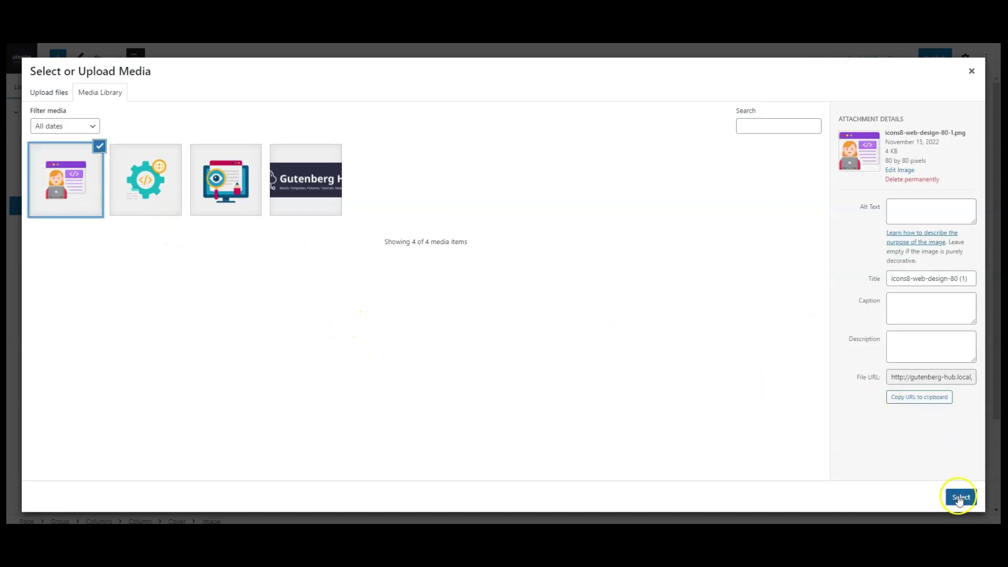
left_click(960, 497)
Centre the image and remove the Cover's empty title paragraph.
left_click(405, 257)
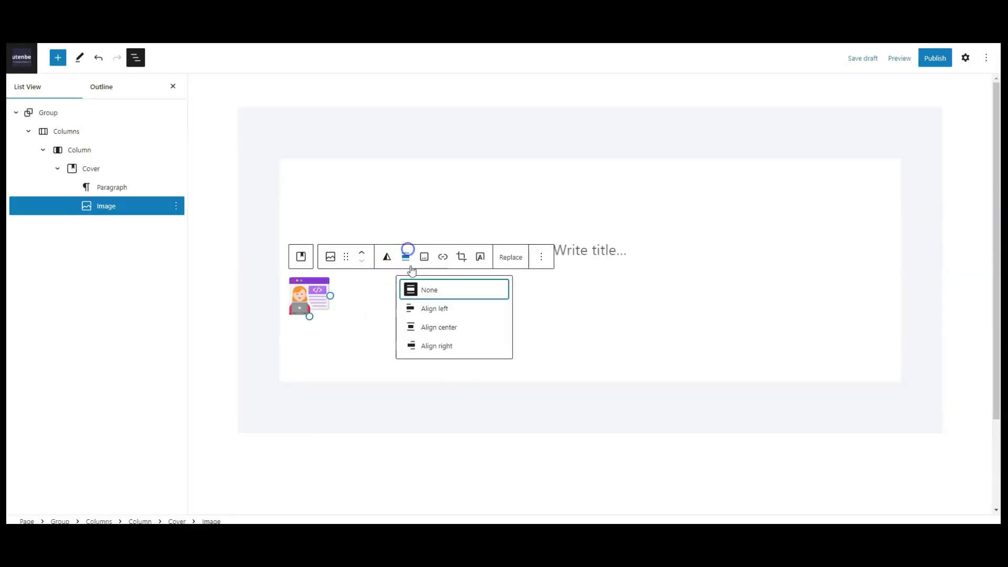
left_click(428, 326)
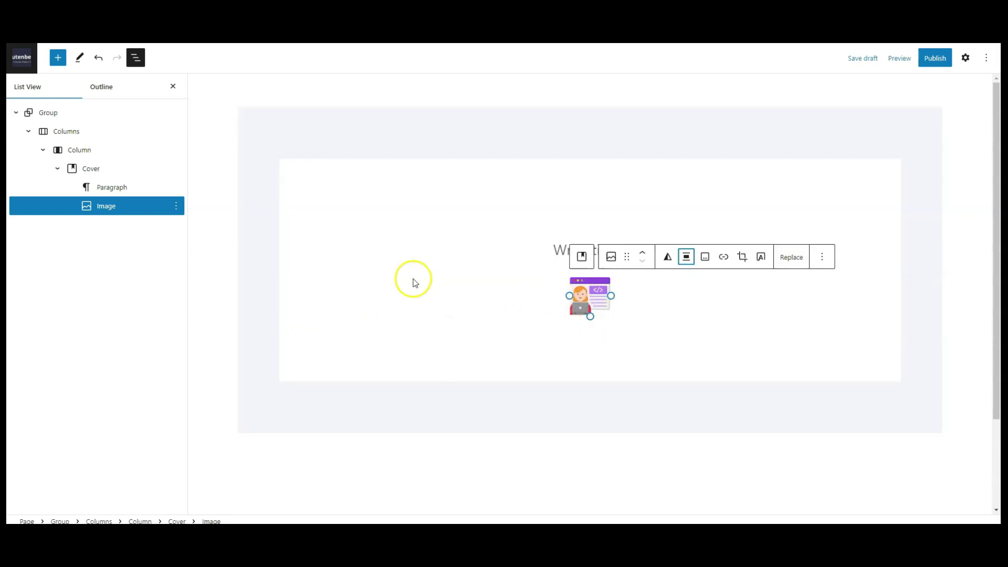
left_click(121, 188)
left_click(175, 188)
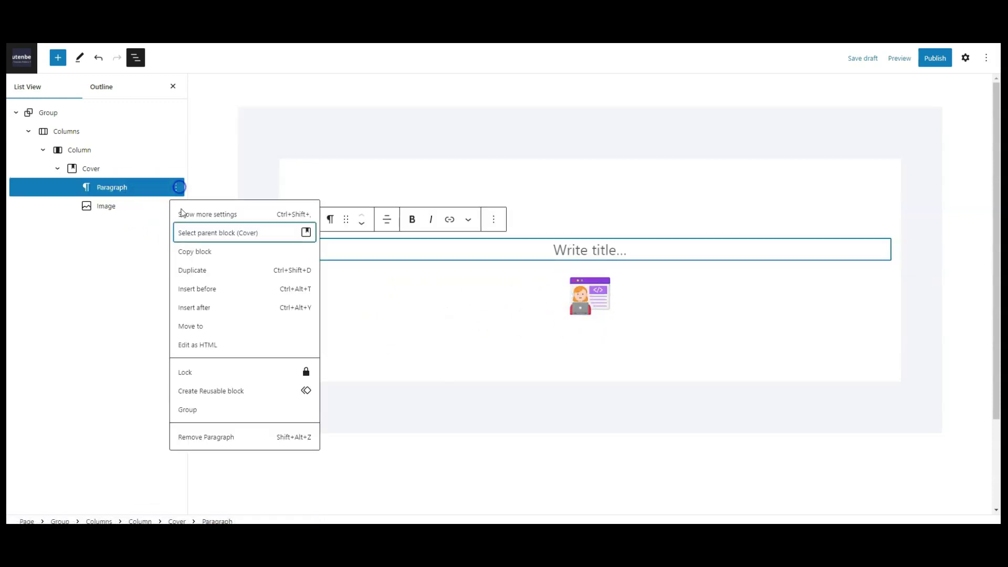
left_click(272, 441)
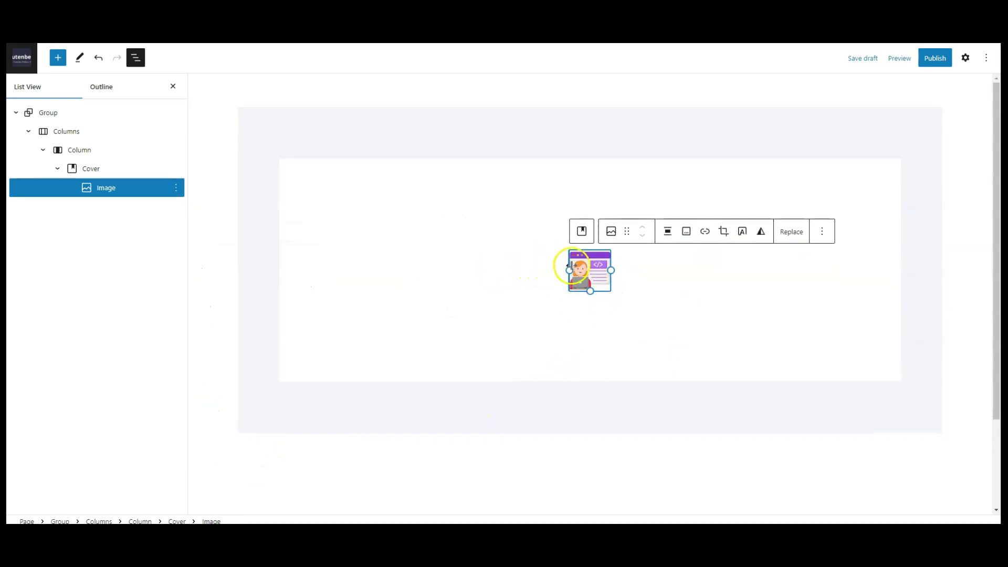
Insert a Group block inside the Cover and move it above the image.
left_click(432, 213)
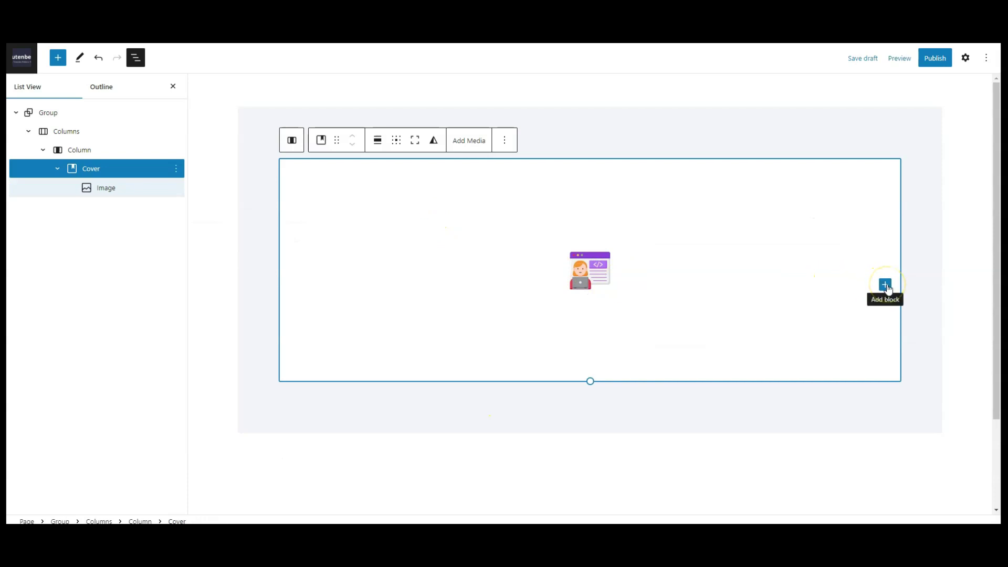
left_click(885, 286)
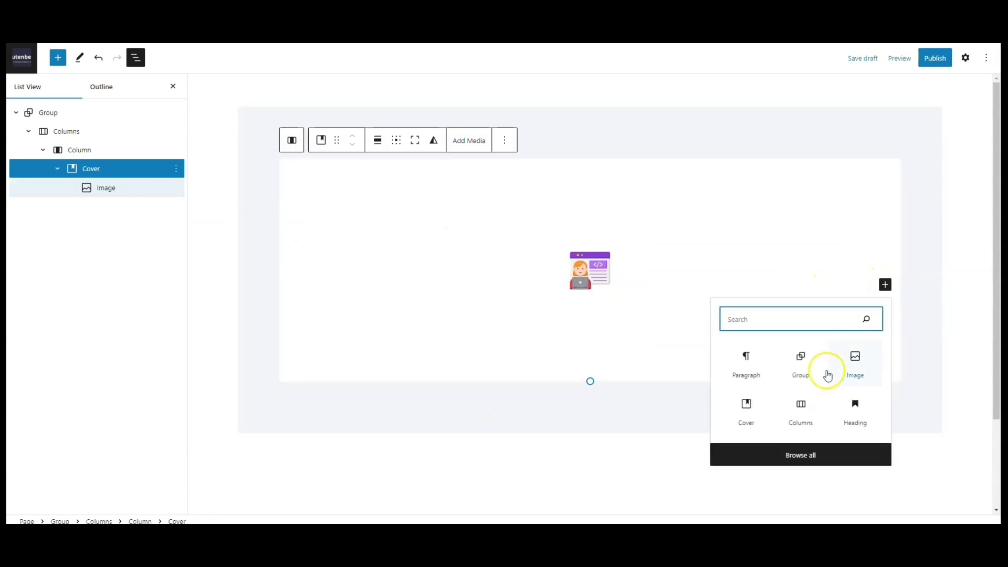
left_click(802, 363)
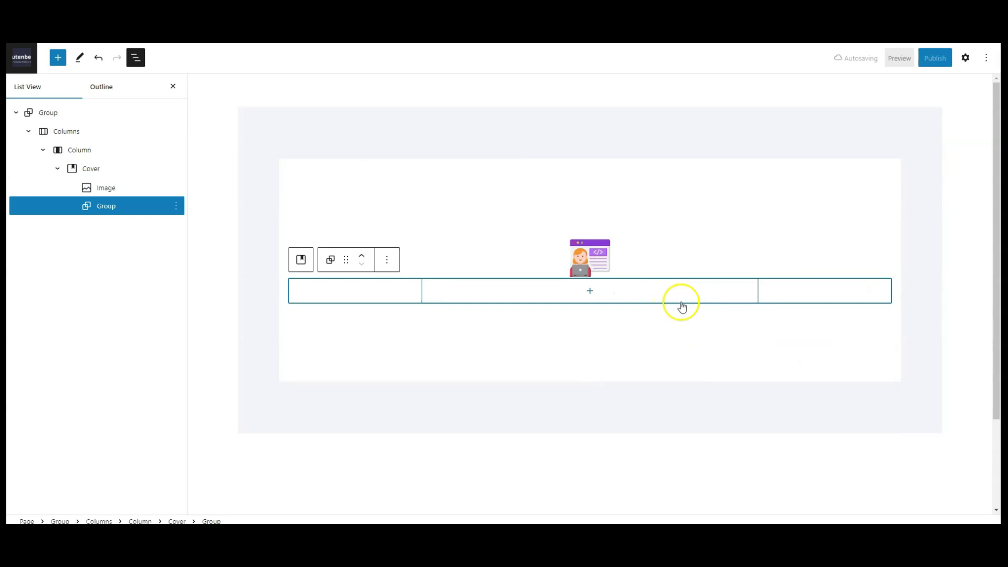
left_click(375, 279)
left_click(360, 256)
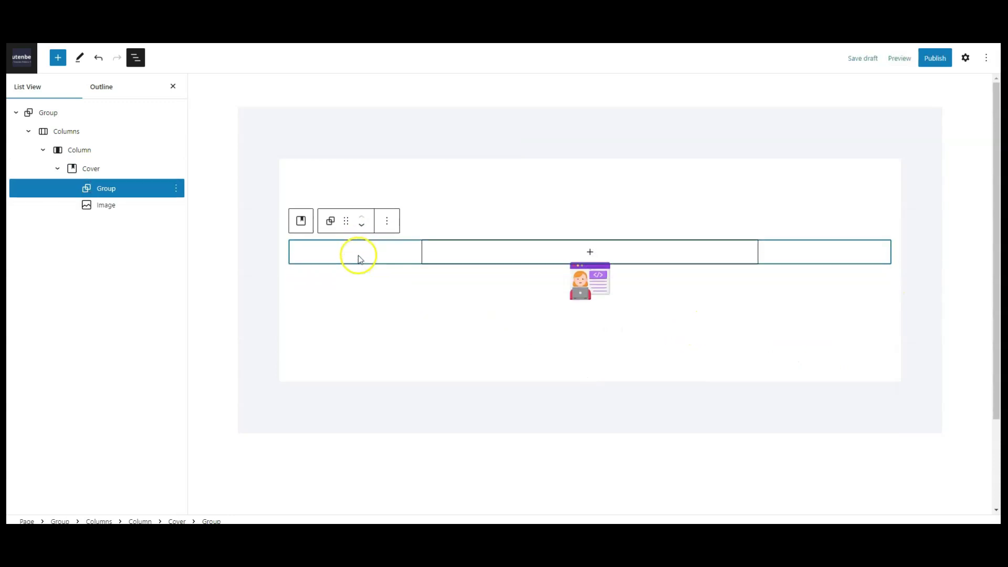
Add a centre-aligned 'WEB DESIGN' heading inside the Cover.
left_click(72, 170)
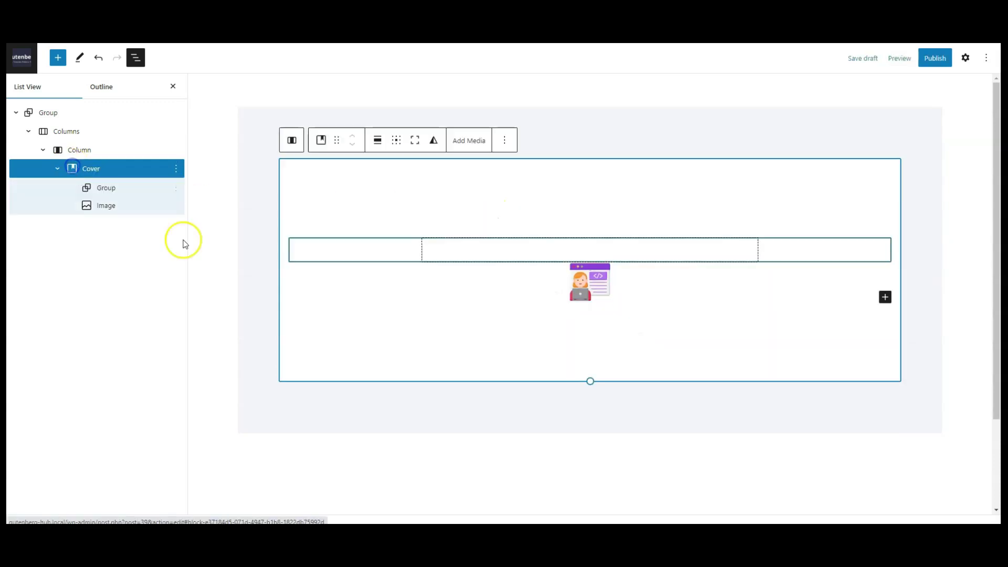
left_click(885, 299)
type("h")
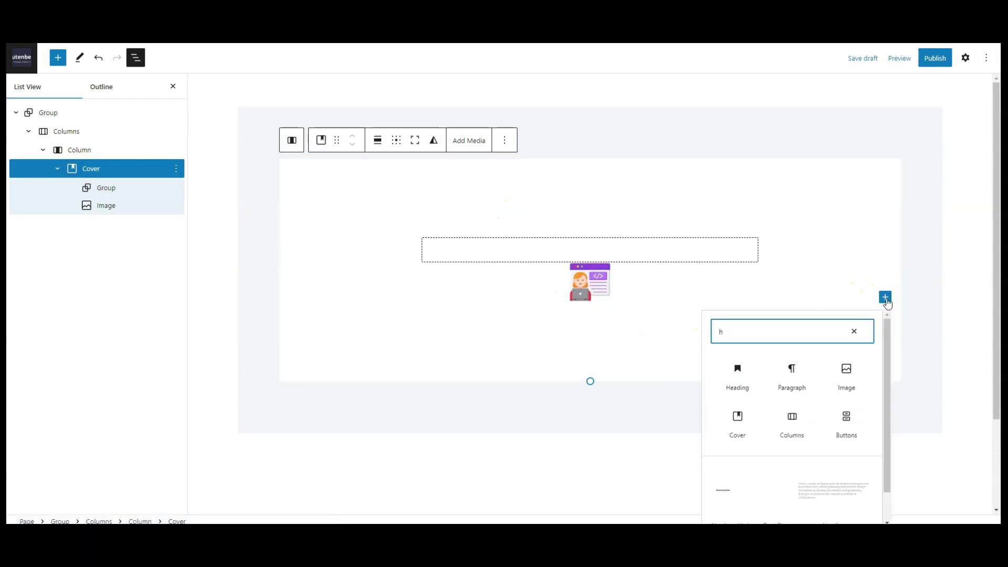
type("ea")
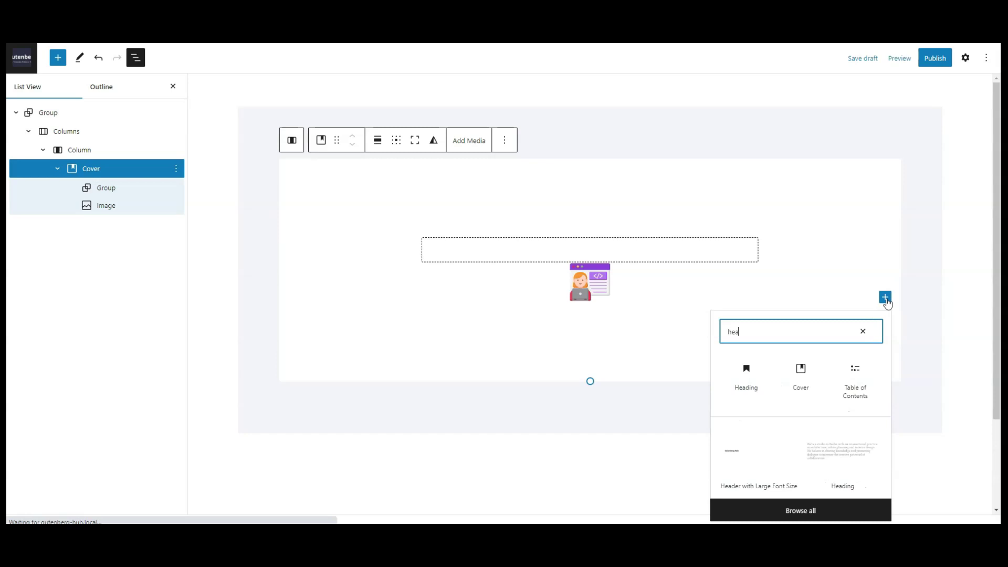
left_click(745, 387)
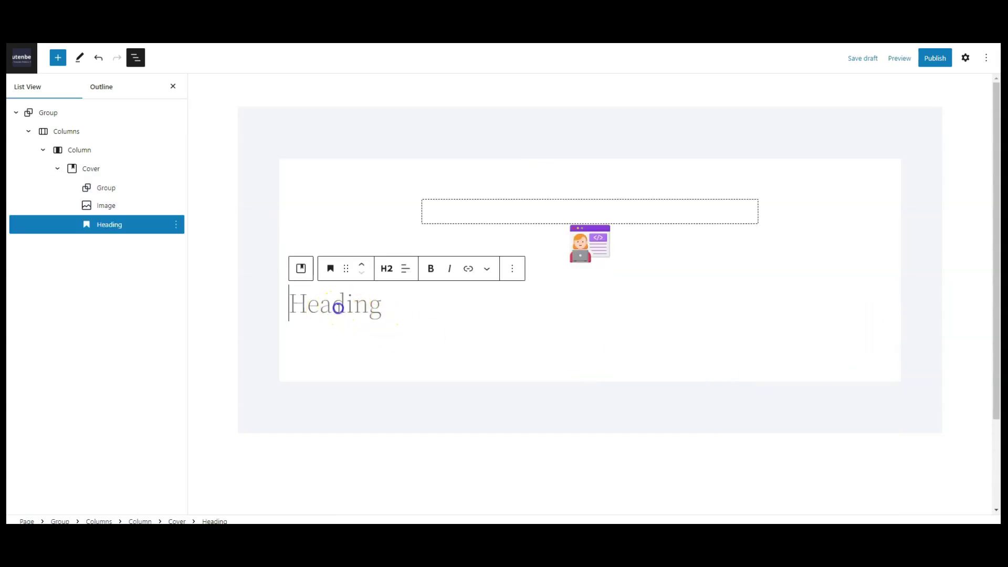
type("WEB DESIGN")
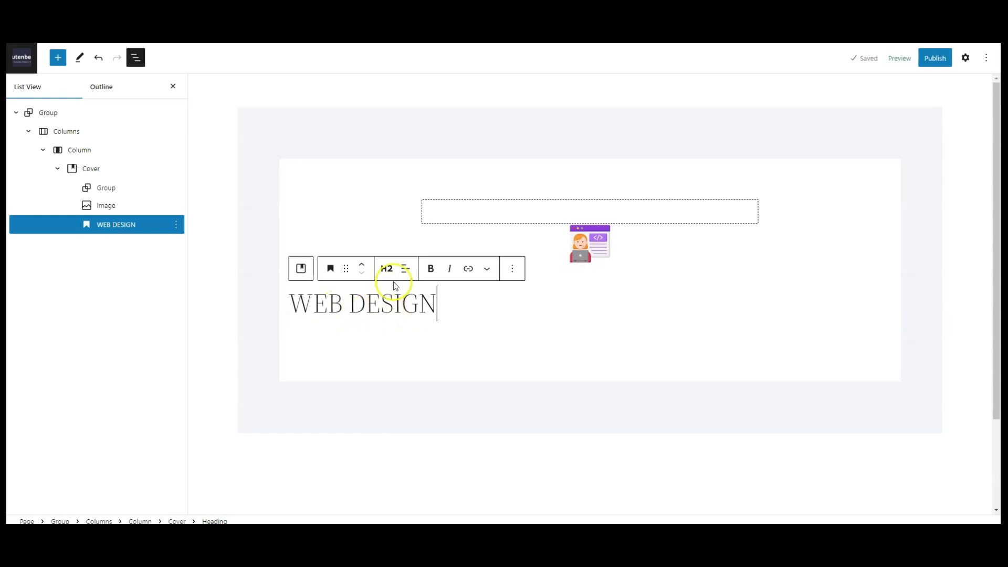
left_click(407, 271)
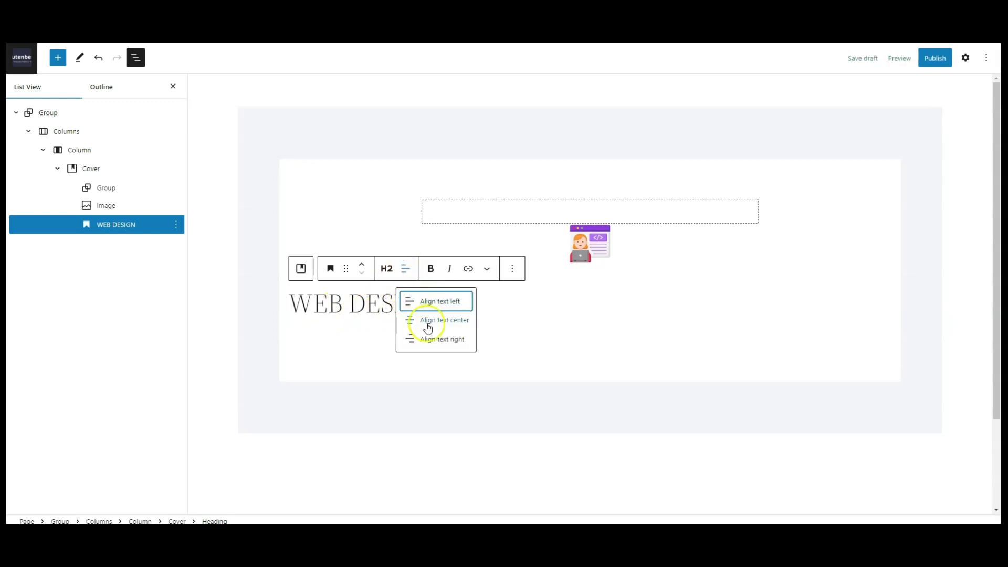
left_click(439, 321)
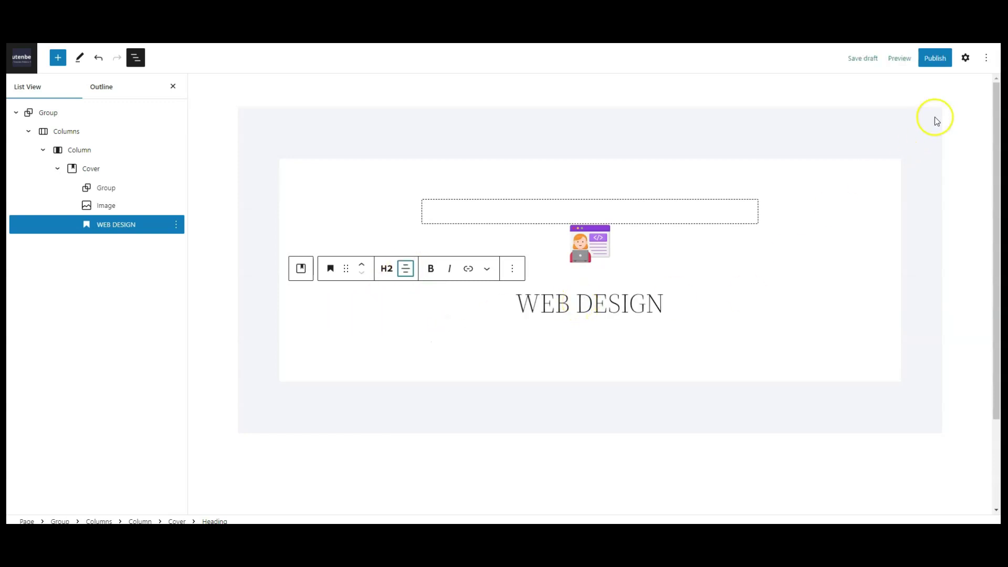
Set the heading typography to Semi Bold weight and size 25.
left_click(965, 57)
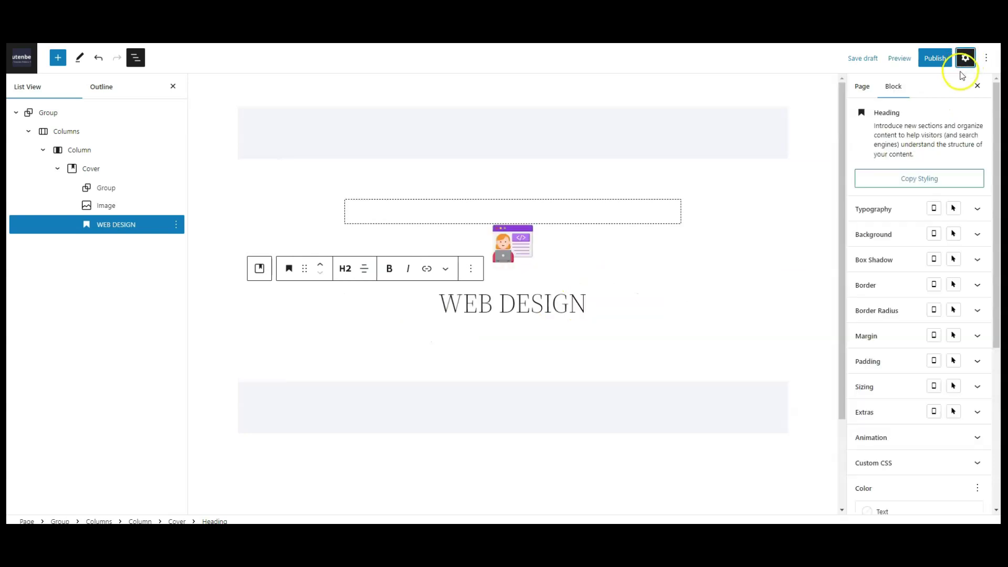
left_click(897, 218)
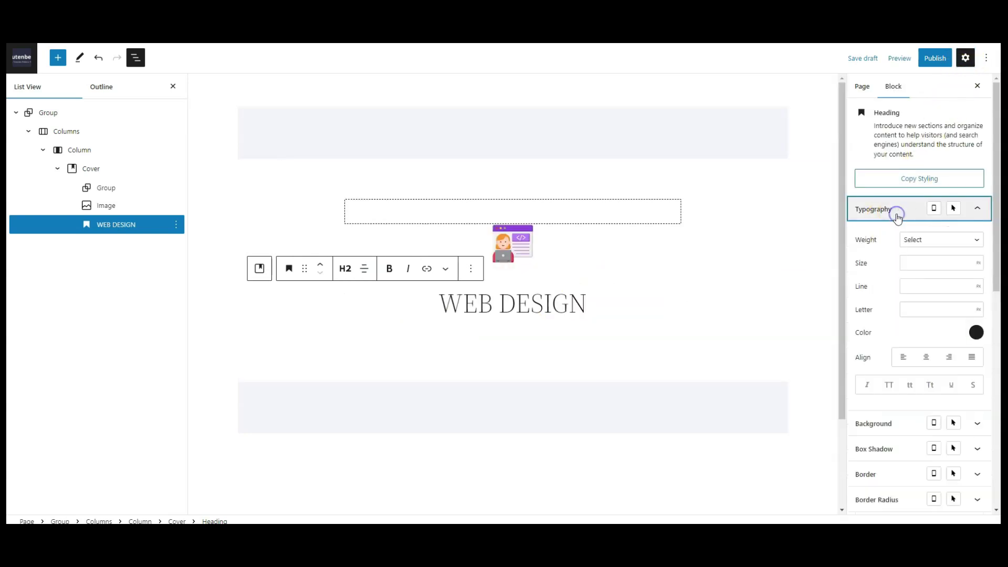
left_click(912, 240)
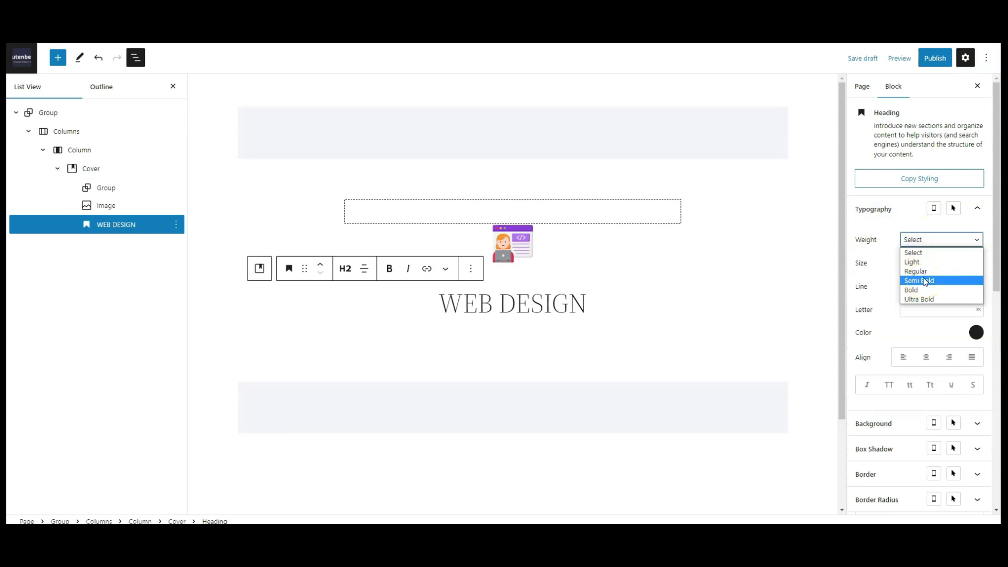
left_click(925, 282)
left_click(920, 267)
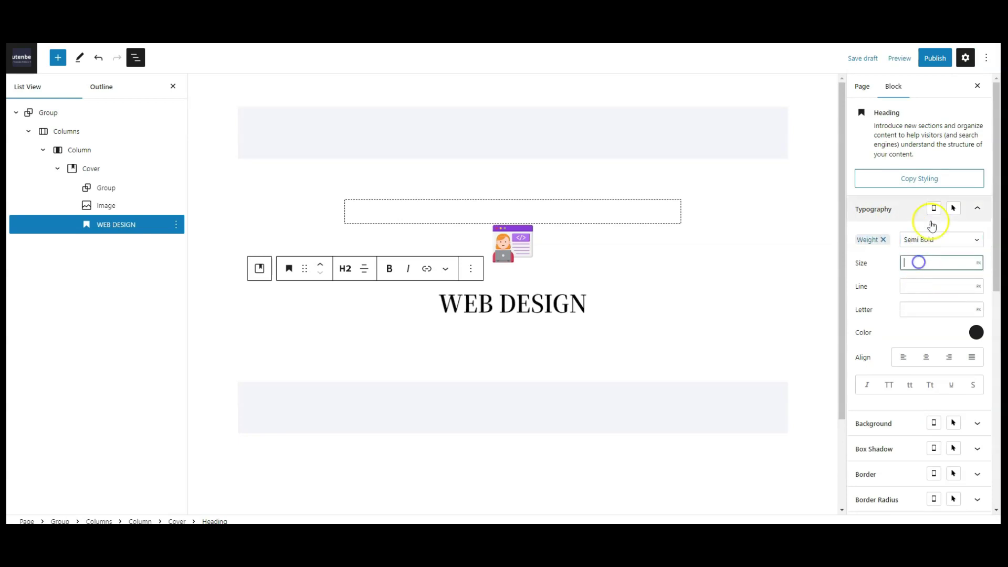
type("25")
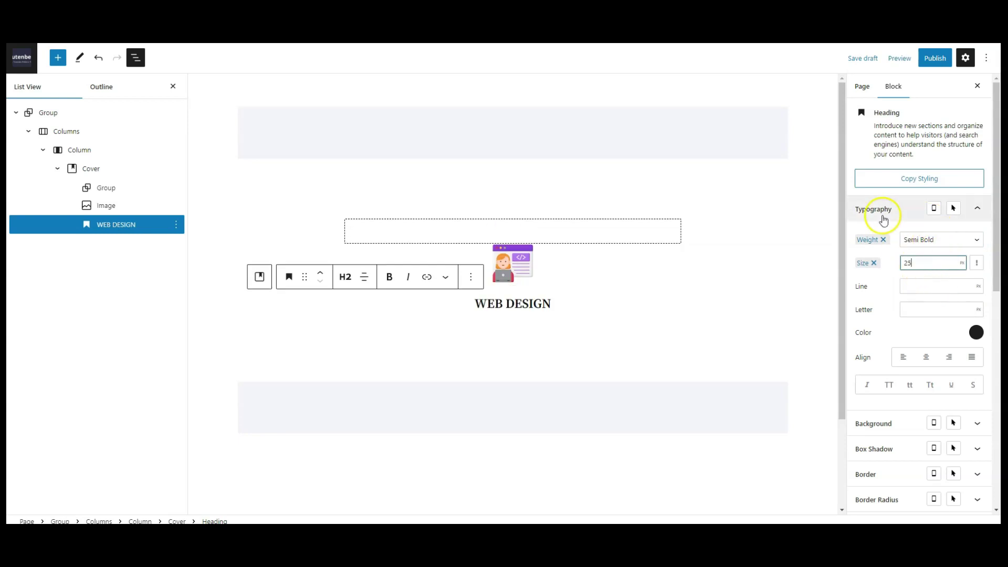
left_click(884, 221)
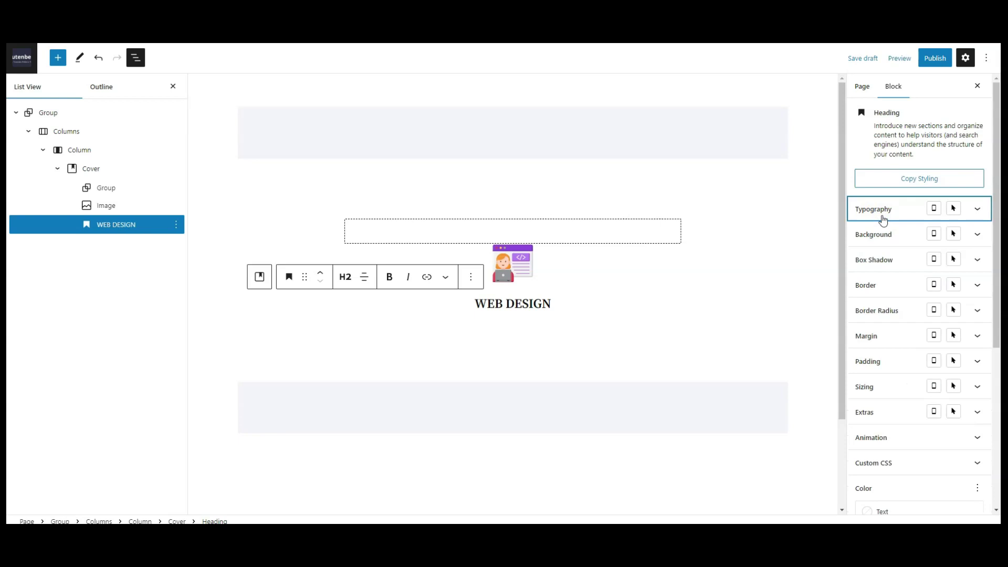
Give the heading separate margins: top 30 and bottom 0.
left_click(867, 335)
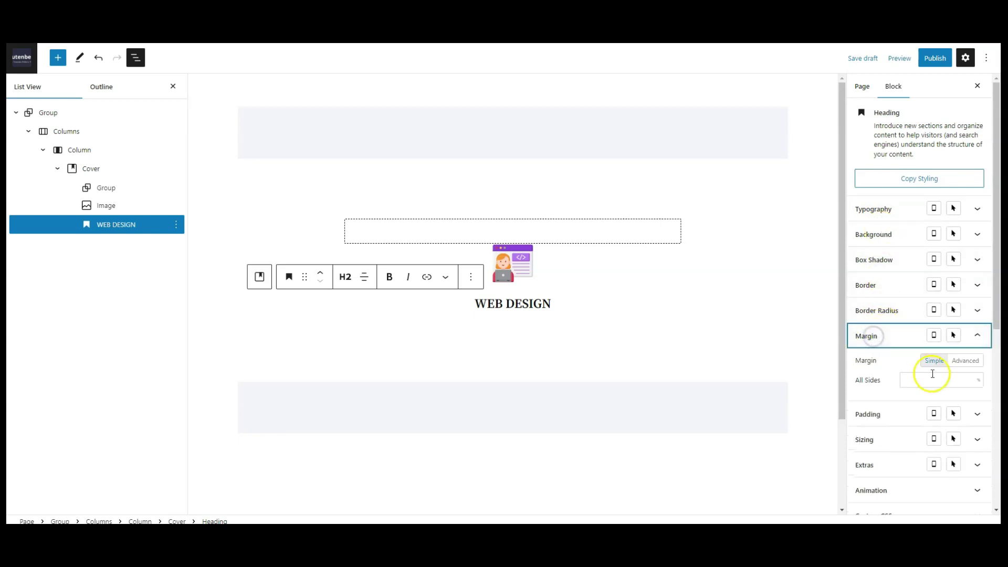
left_click(978, 380)
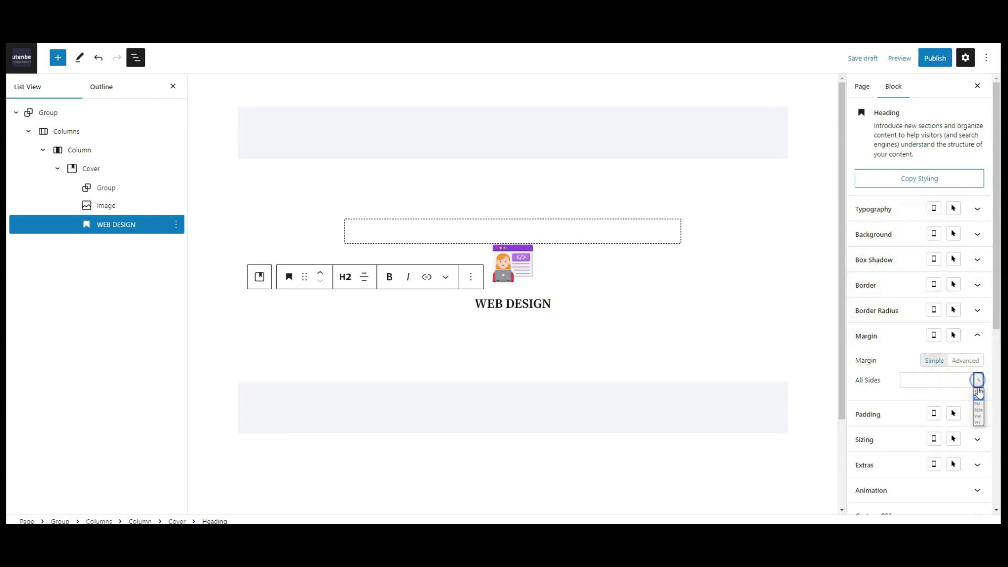
left_click(969, 361)
left_click(941, 379)
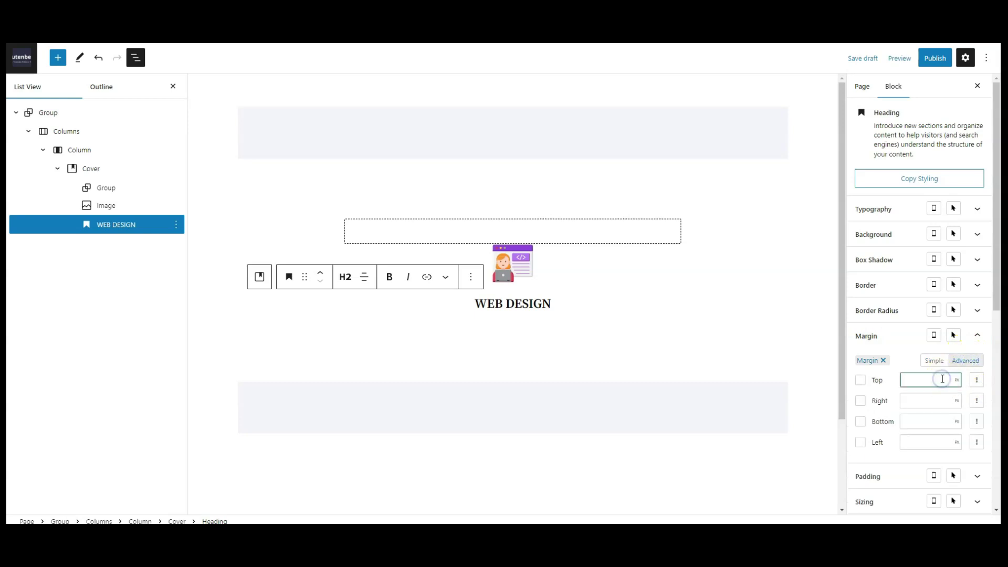
type("30")
left_click(930, 424)
type("0")
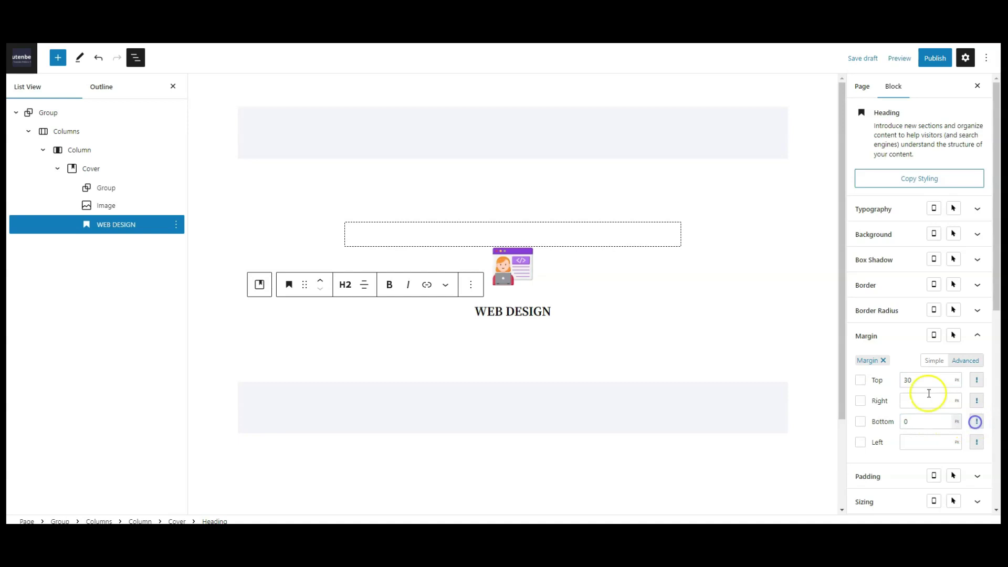
left_click(878, 336)
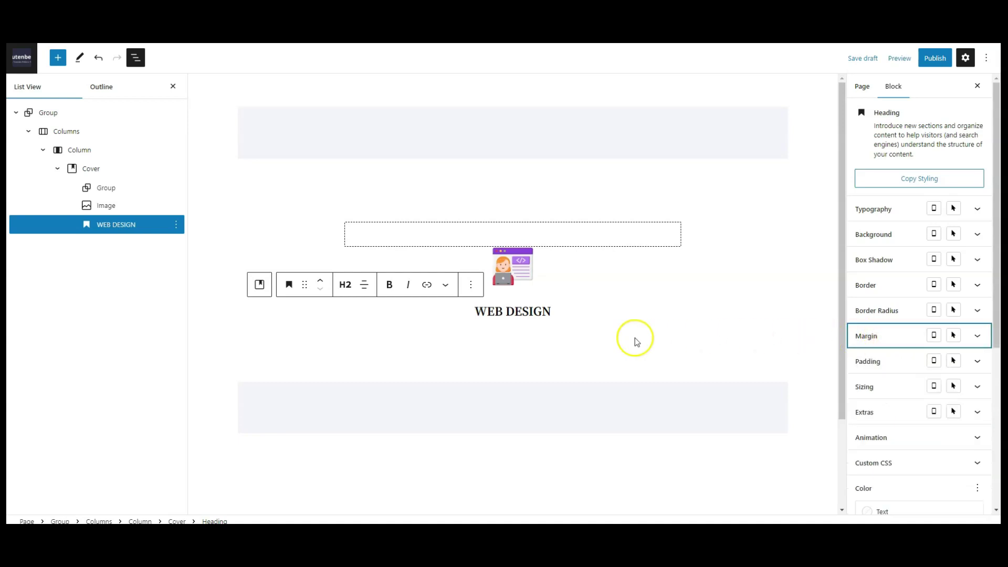
Paste a centre-aligned Lorem Ipsum paragraph below the heading.
left_click(556, 315)
type("Lorem Ipsum is simply dummy text of the printing and typesetting industry.")
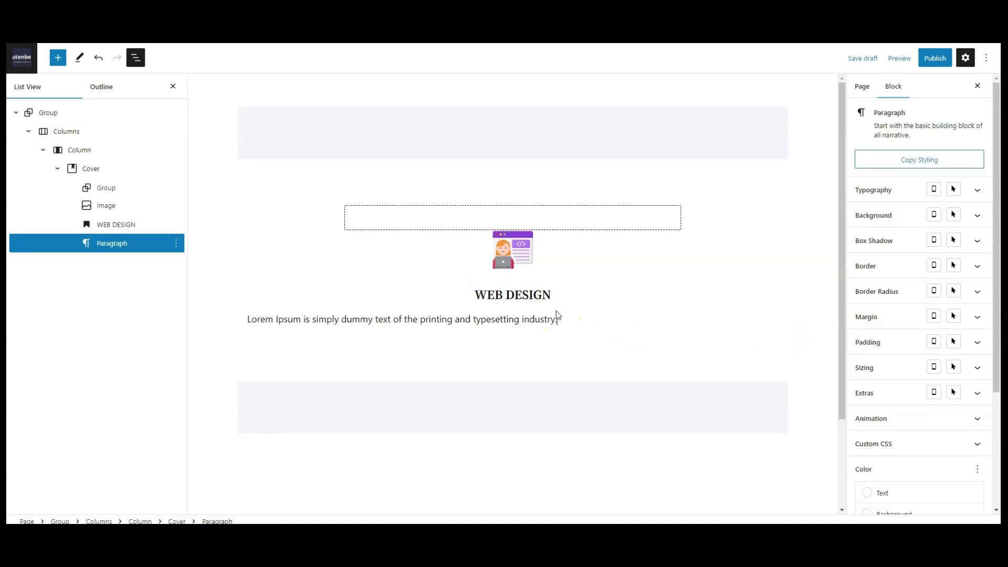
left_click(344, 306)
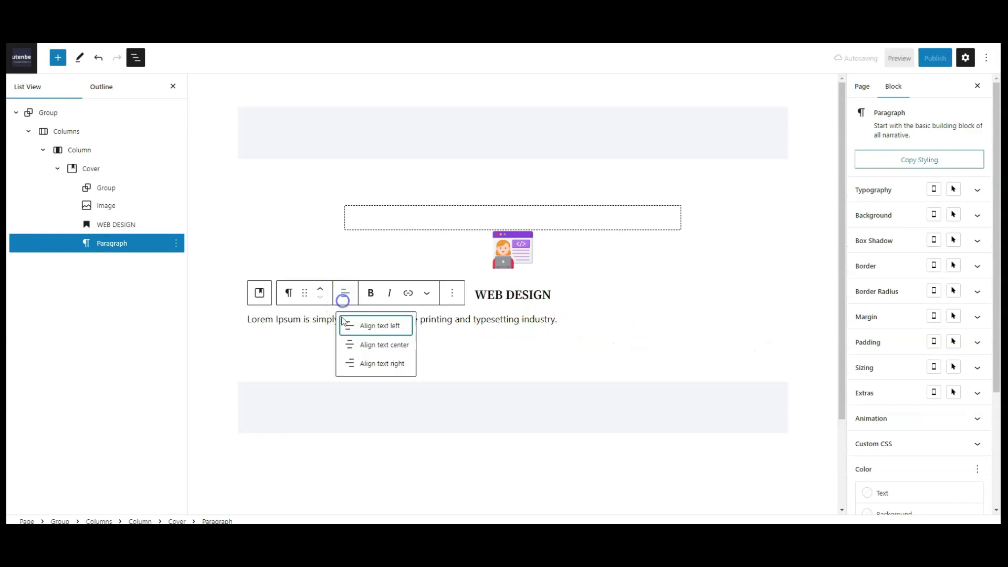
left_click(369, 346)
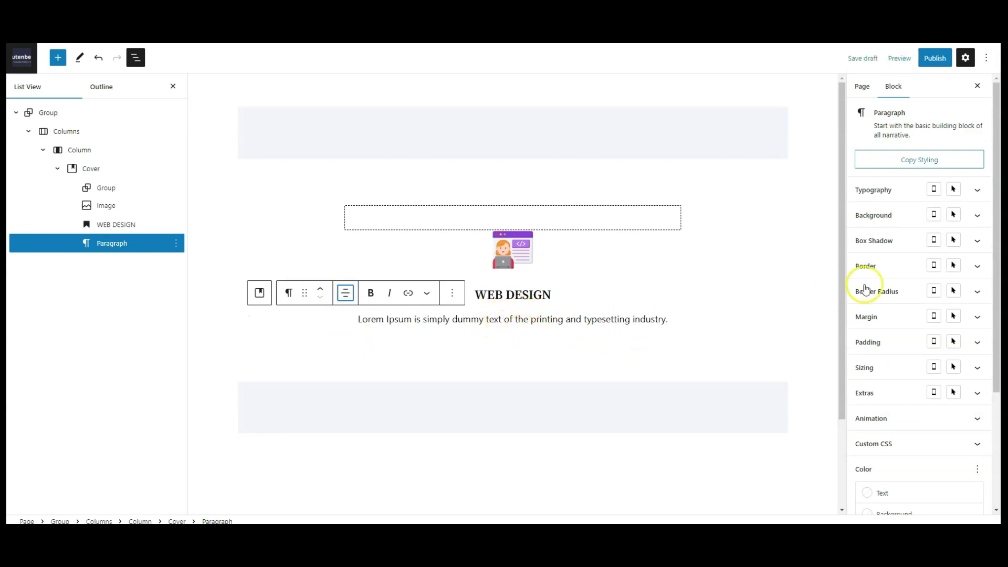
Set the paragraph to size 16 with text colour #000000B8.
left_click(876, 199)
left_click(911, 244)
type("16")
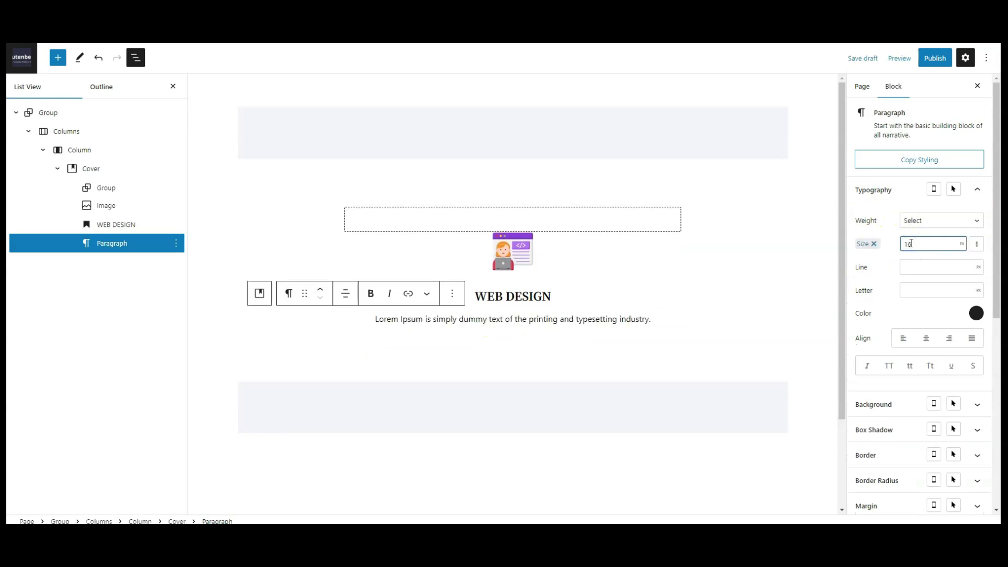
left_click(976, 312)
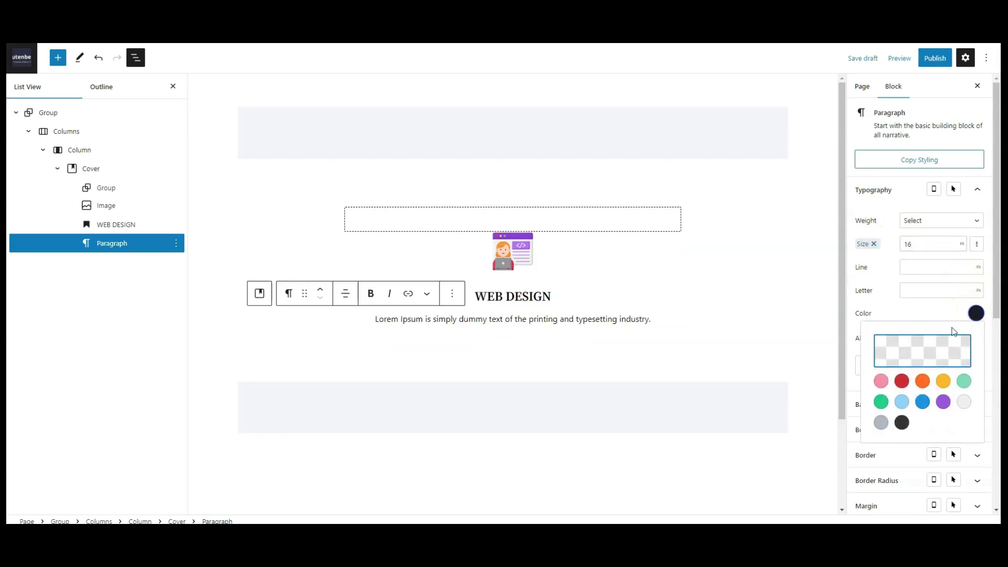
left_click(916, 359)
left_click(903, 306)
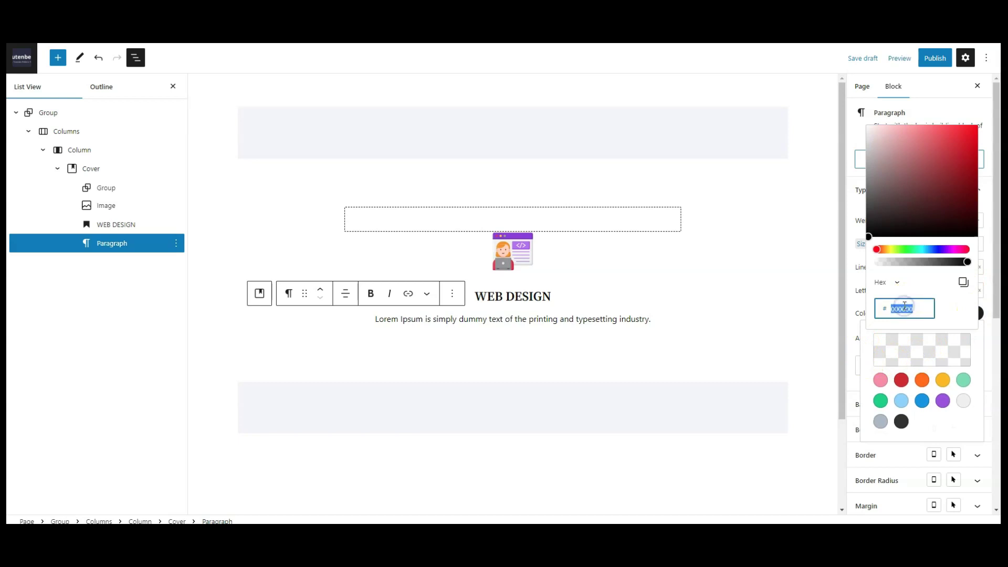
type("000000B8")
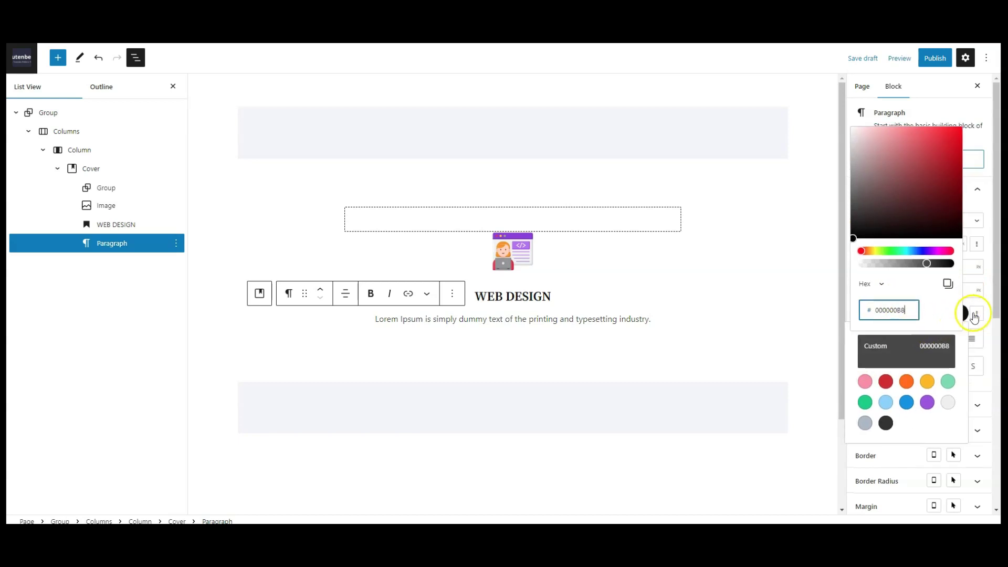
left_click(976, 314)
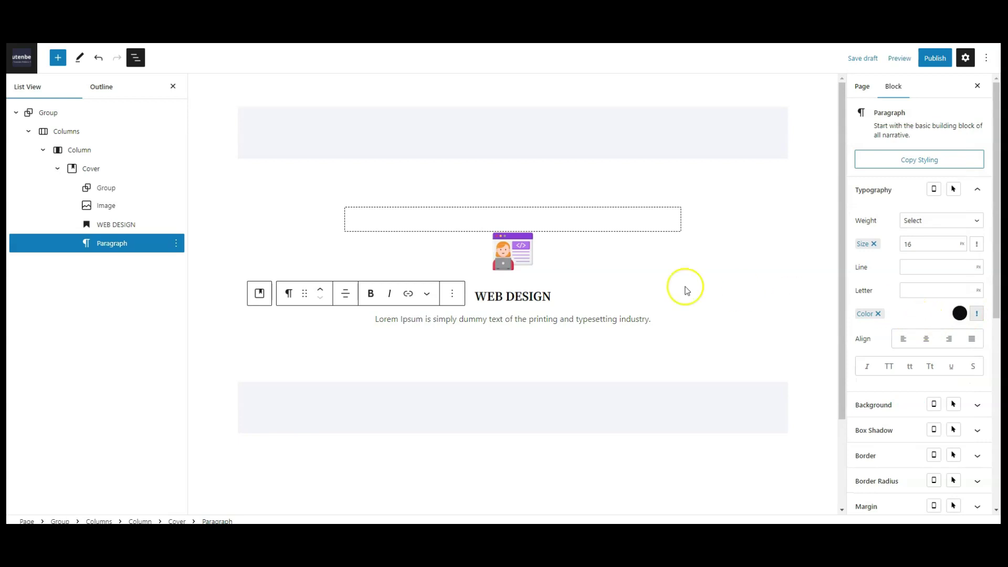
Give the Cover block 30px padding on all sides.
left_click(89, 170)
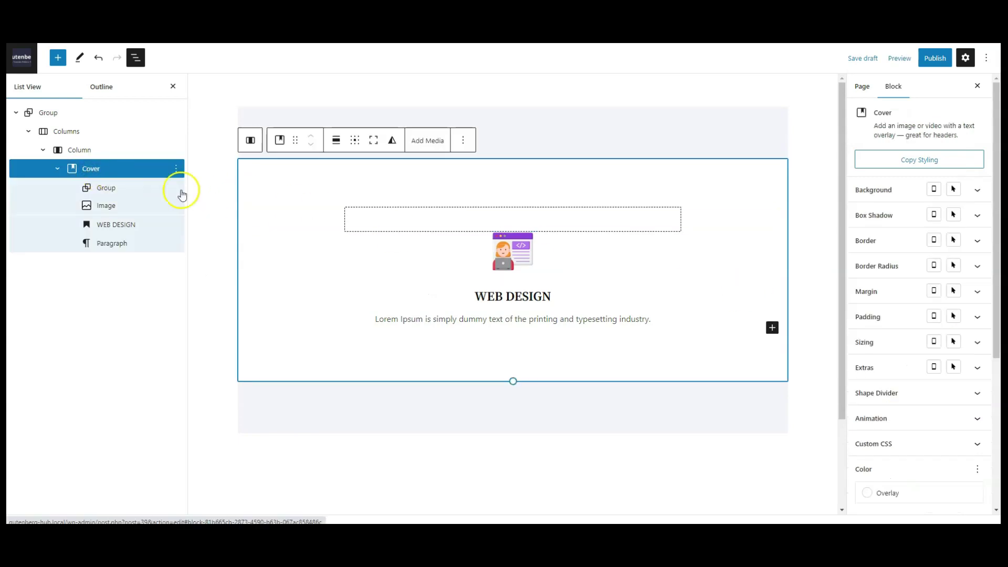
left_click(881, 318)
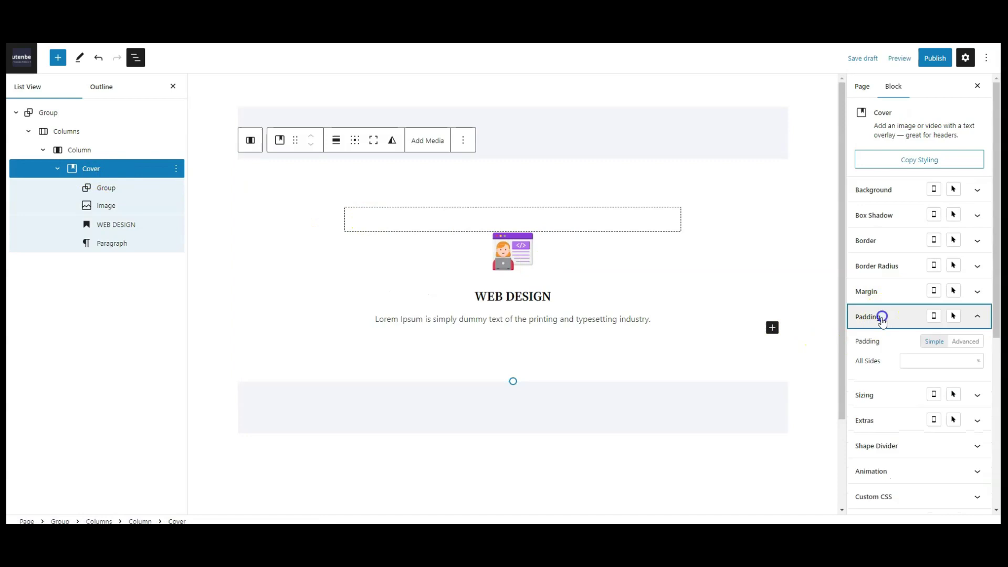
left_click(978, 361)
left_click(978, 375)
left_click(930, 362)
type("30")
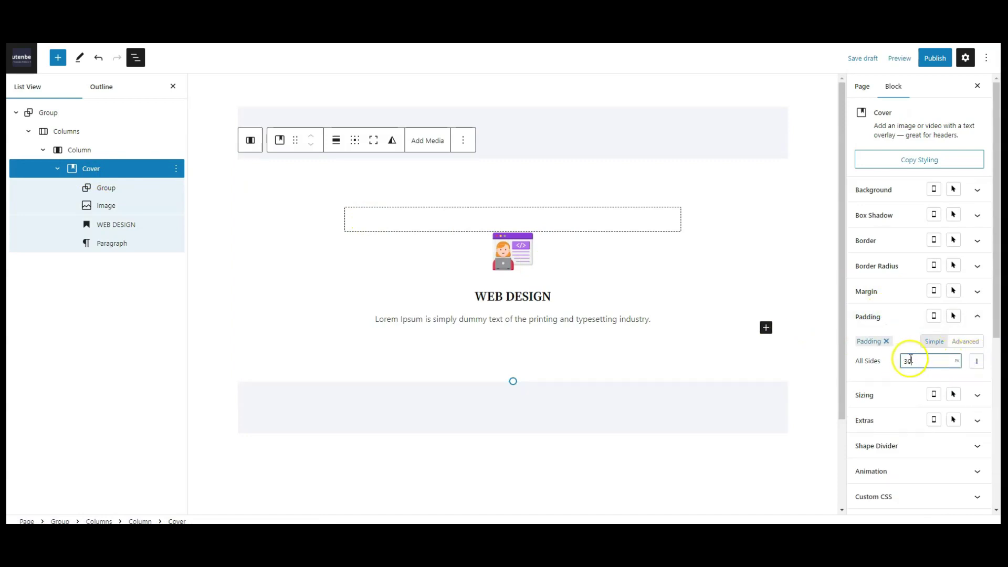
left_click(897, 326)
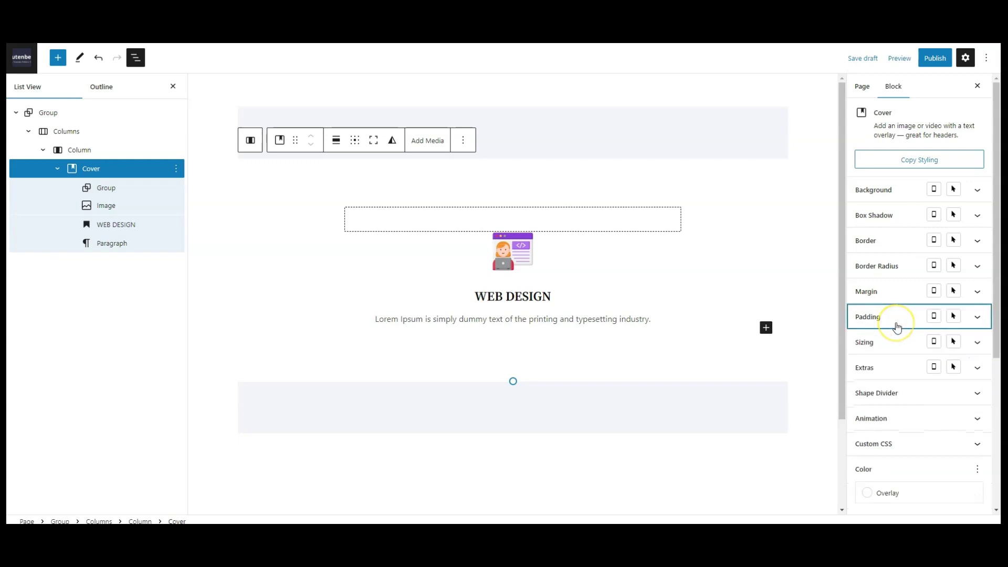
left_click(894, 331)
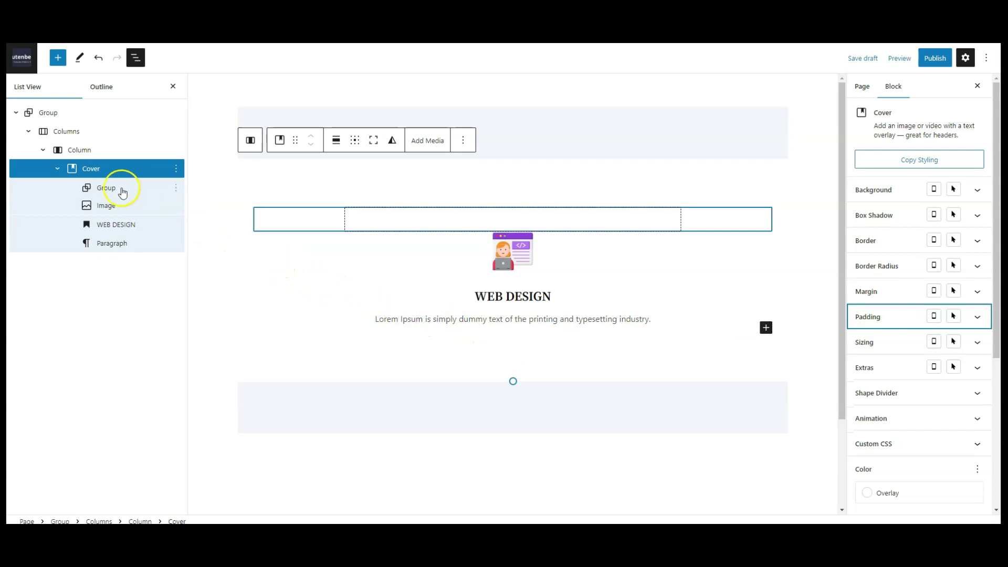
Duplicate the Web Design column twice, then hide List View and the Settings sidebar.
left_click(43, 150)
left_click(90, 152)
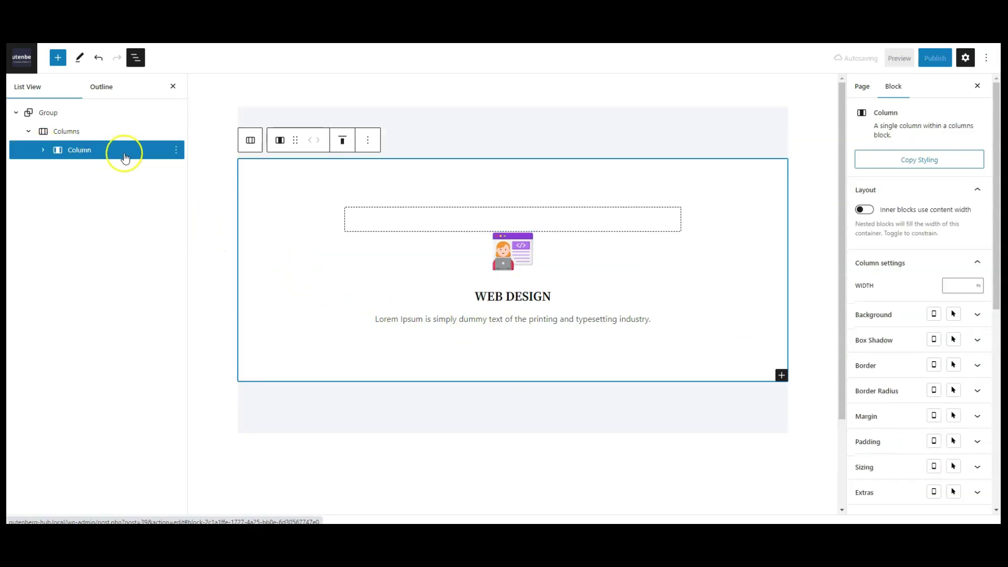
left_click(175, 150)
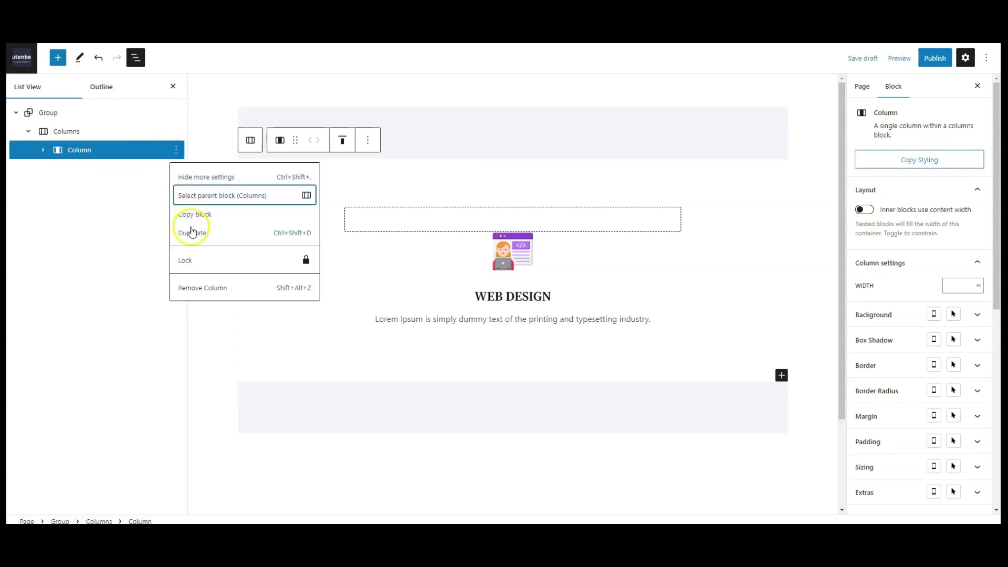
left_click(192, 232)
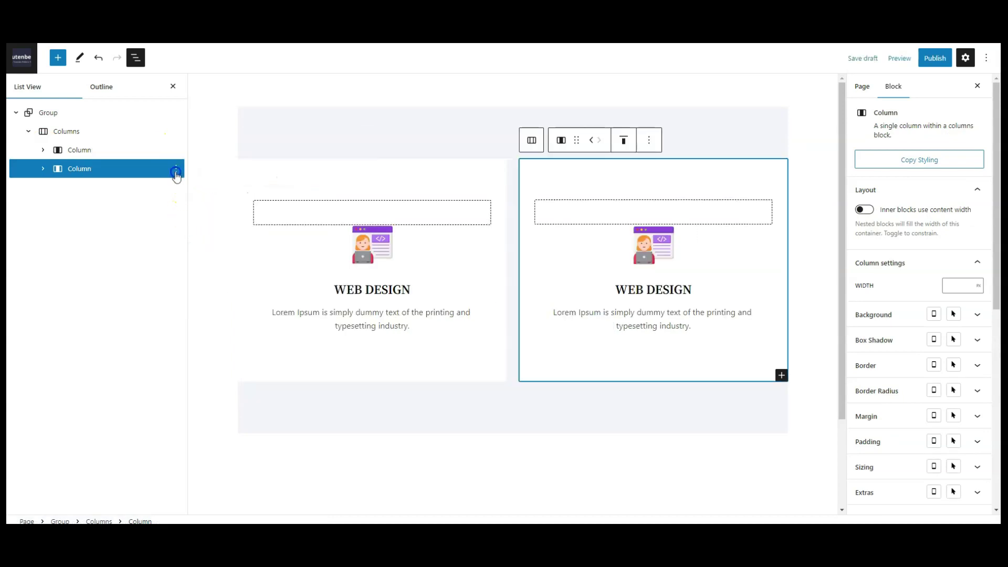
left_click(175, 168)
left_click(190, 253)
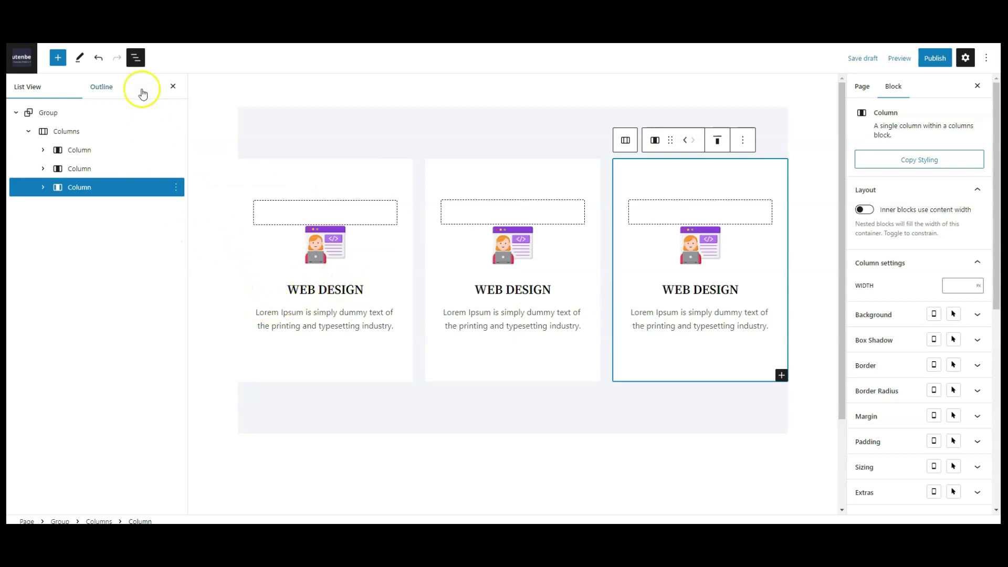
left_click(135, 57)
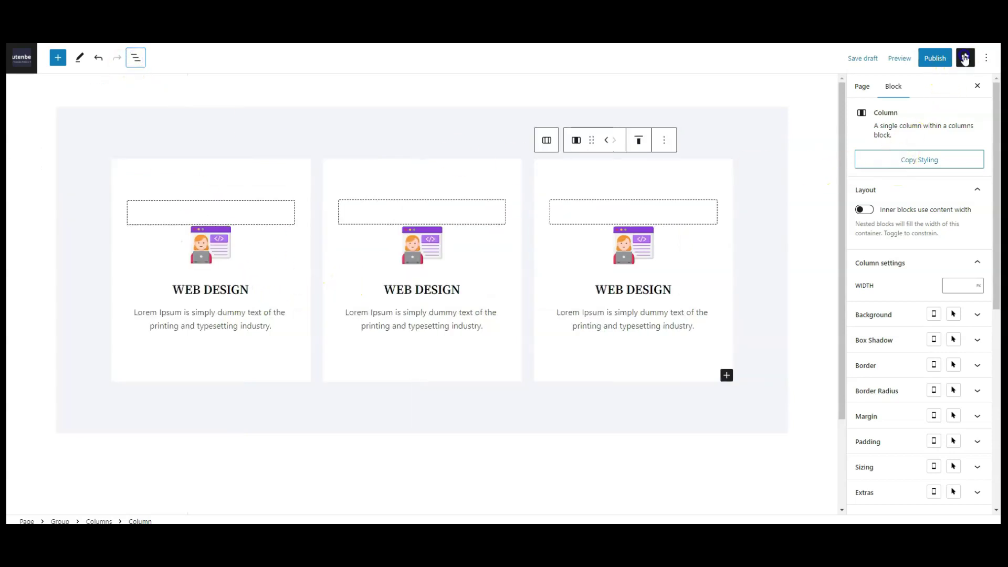
left_click(965, 58)
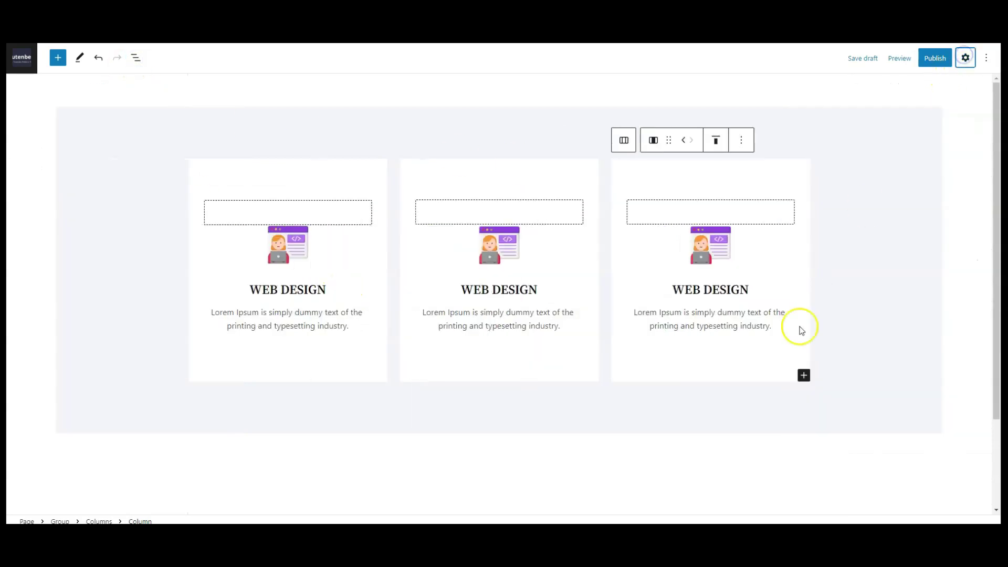
Replace the middle card's image with the gear icon and retitle it DEVELOPMENT.
left_click(965, 57)
left_click(413, 261)
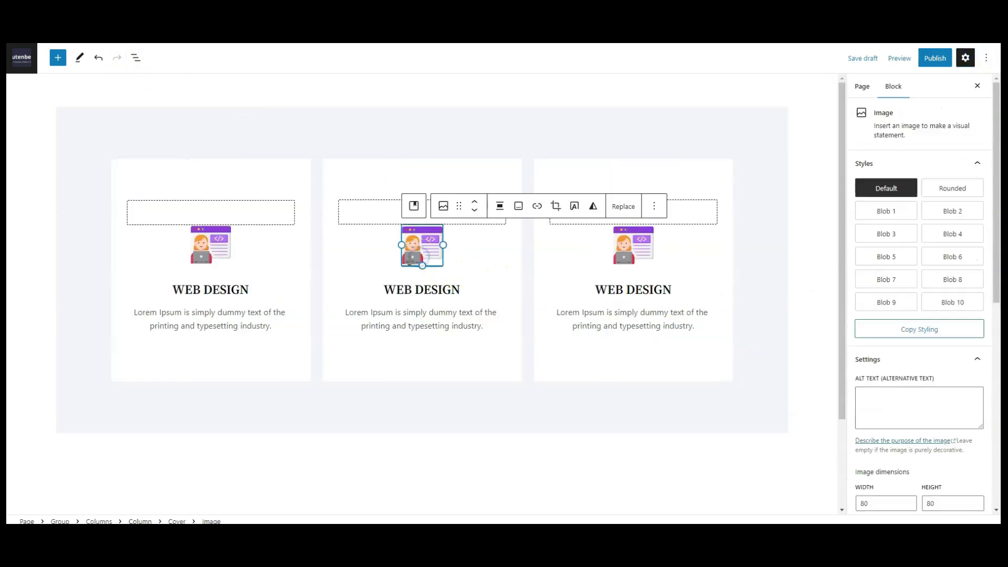
left_click(623, 206)
left_click(632, 236)
left_click(146, 179)
left_click(960, 497)
left_click(423, 289)
type("DEVELOPMENT")
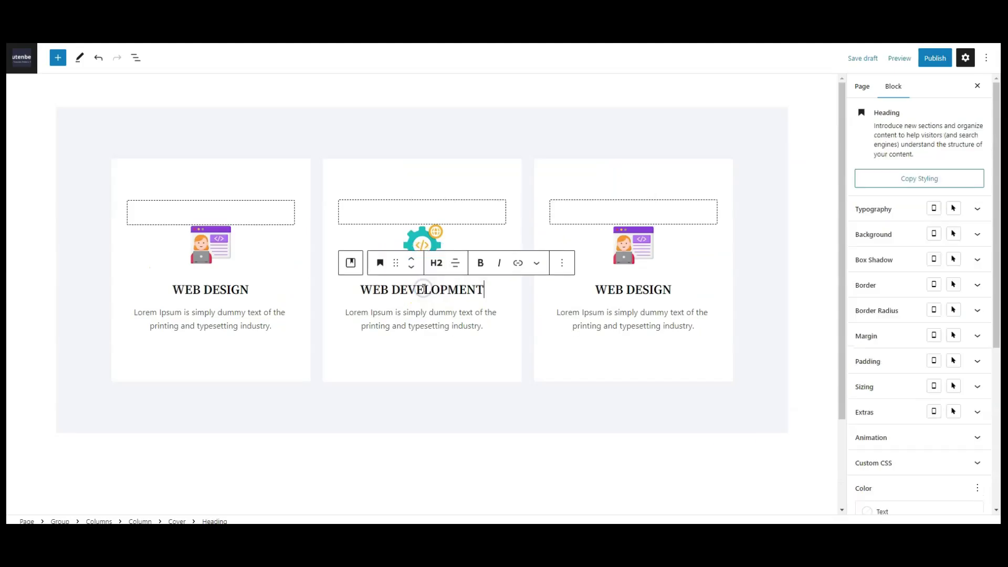
triple_click(451, 288)
type("DEVELOPMENT")
Replace the right card's image with the SEO icon and retitle it SEO.
left_click(630, 256)
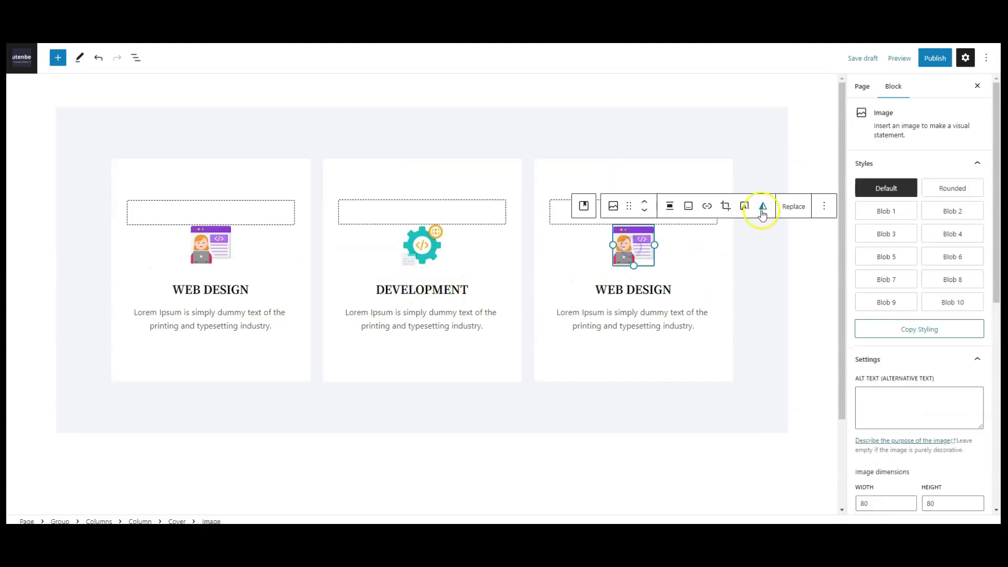
left_click(784, 206)
left_click(788, 237)
left_click(244, 200)
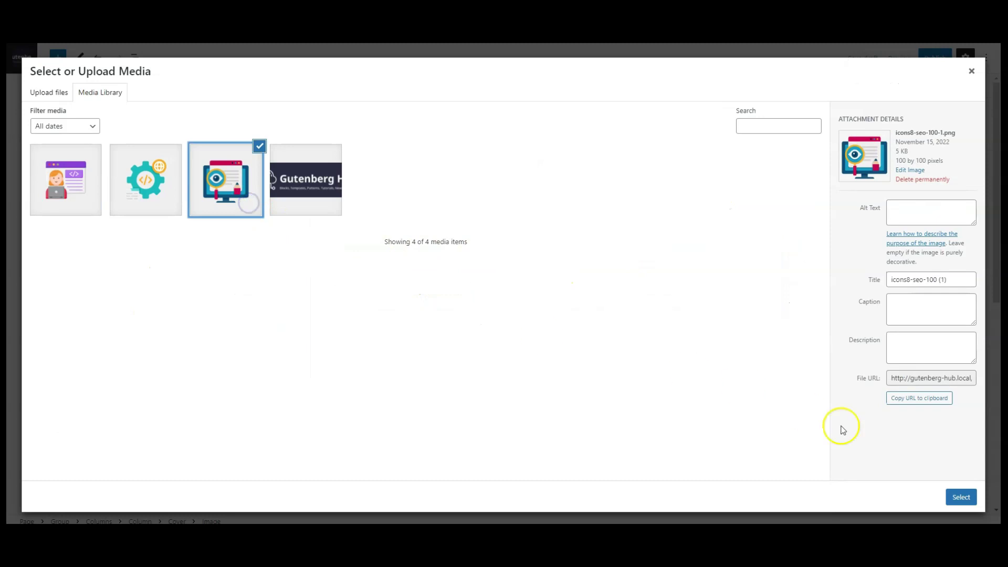
left_click(960, 496)
left_click(643, 295)
triple_click(643, 295)
type("SEO")
left_click(135, 57)
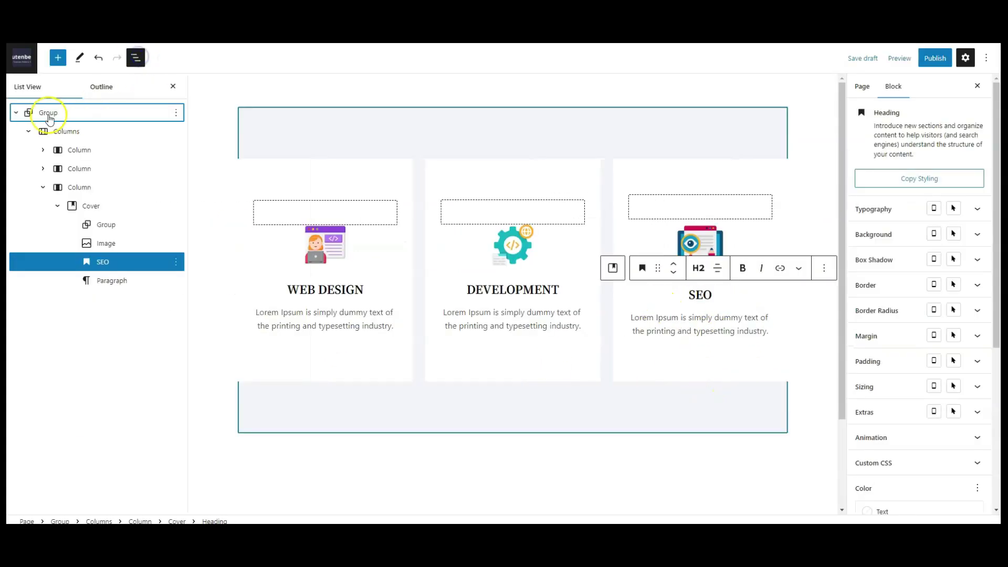
Add the CSS class card-effect to the outer Group and publish the page.
left_click(75, 117)
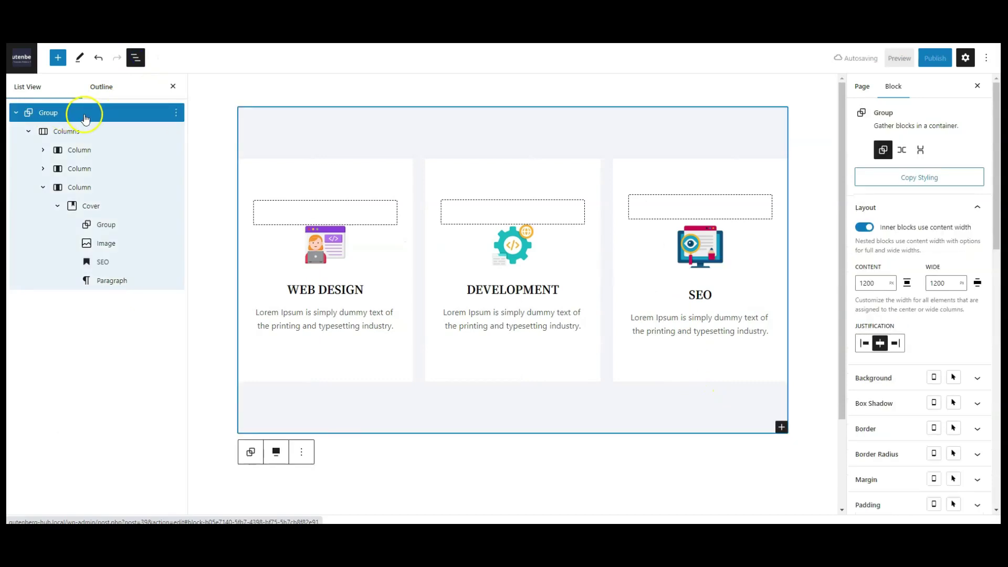
scroll(906, 423, "down", 1)
scroll(906, 424, "down", 3)
scroll(906, 424, "down", 2)
scroll(906, 425, "down", 3)
scroll(910, 425, "down", 2)
scroll(914, 457, "down", 1)
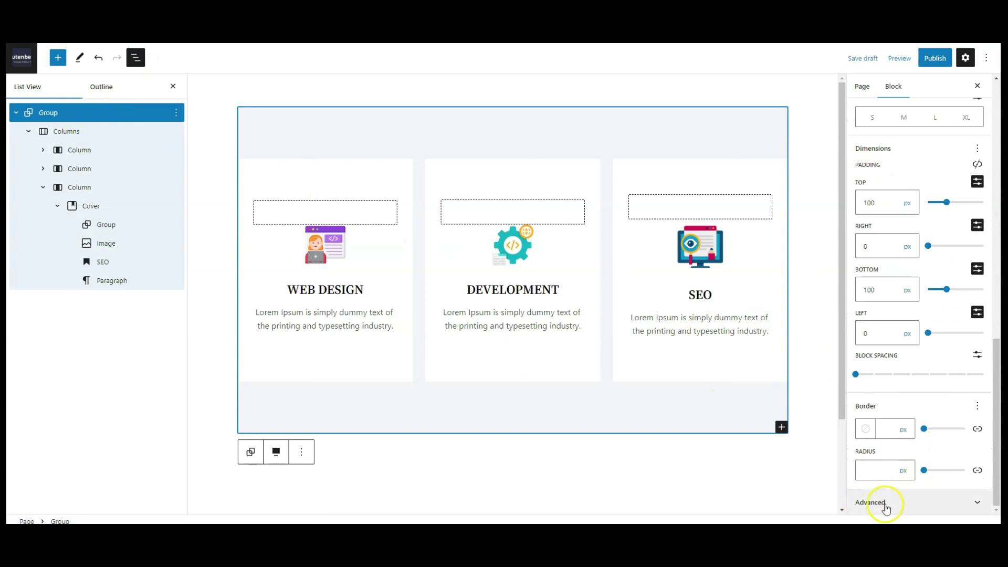
left_click(885, 504)
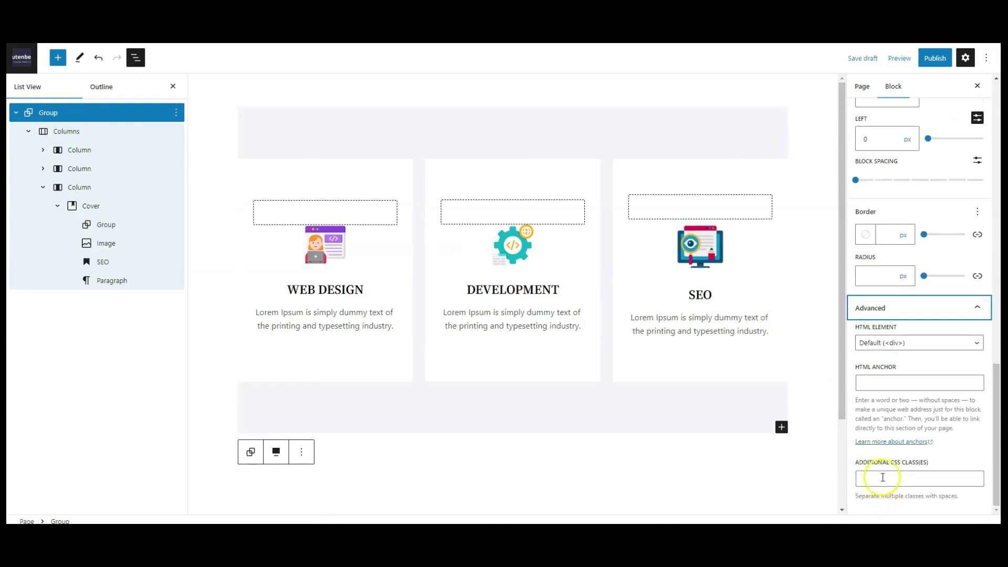
left_click(882, 478)
type("d-effect")
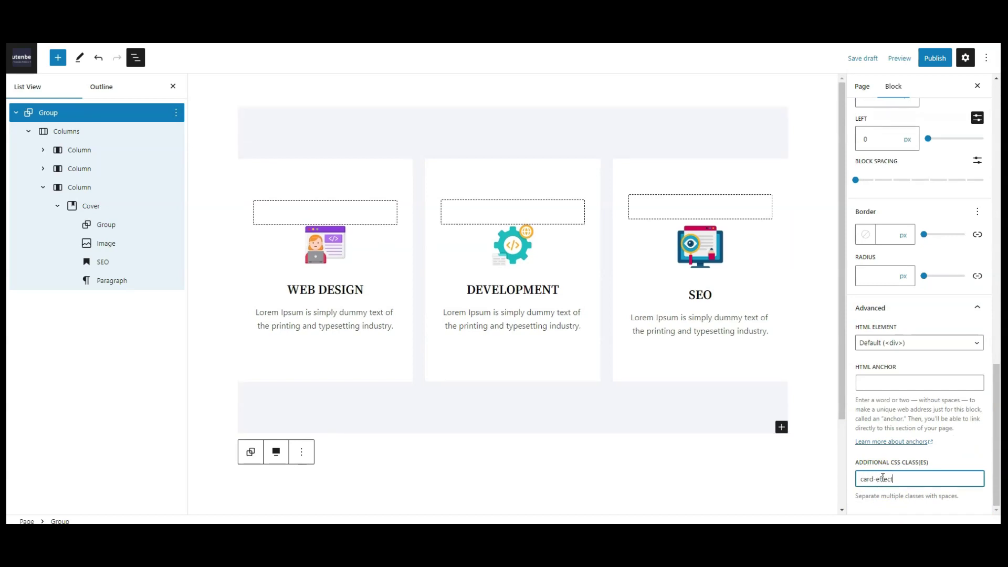
key("ctrl+a")
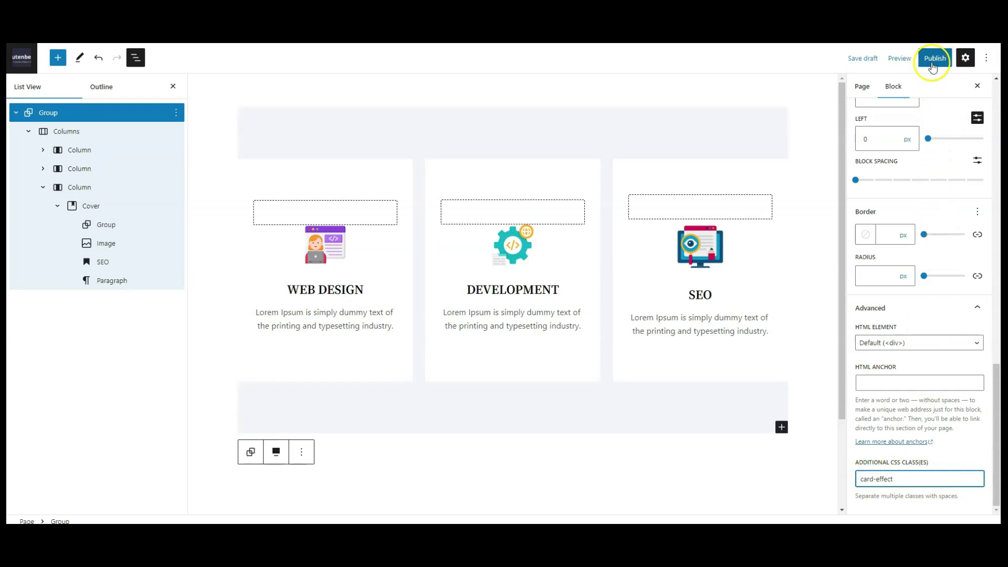
left_click(937, 60)
left_click(915, 64)
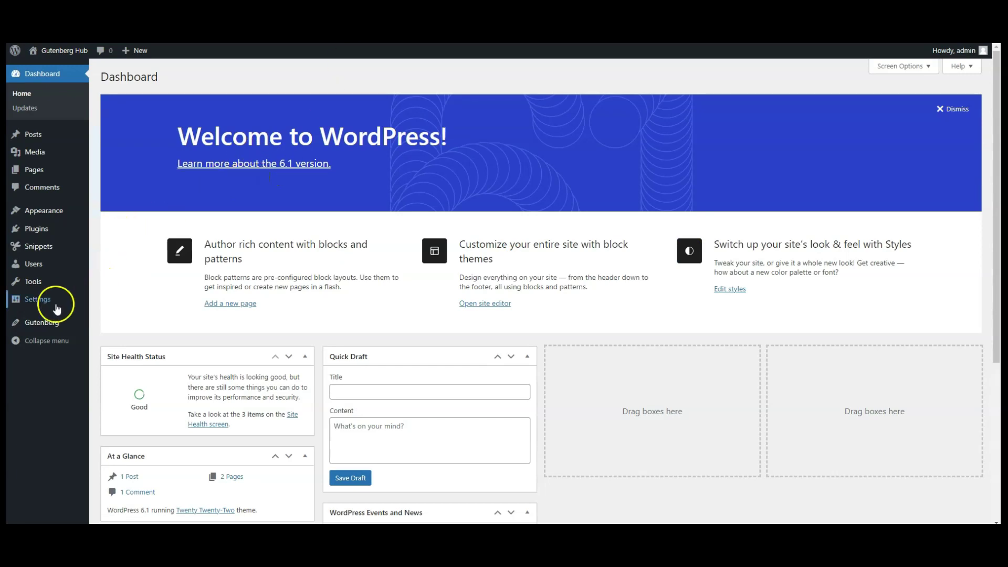
mouse_move(36, 299)
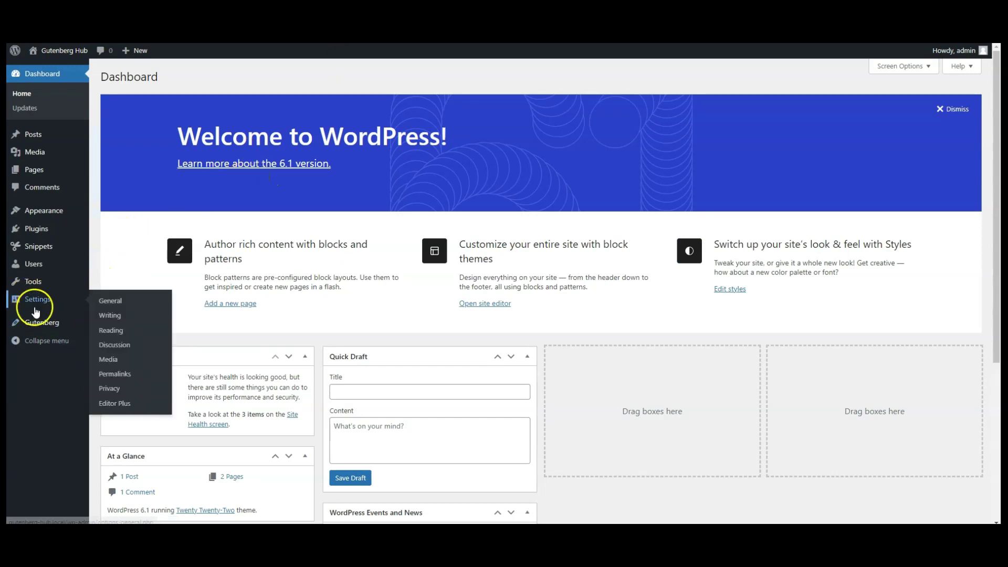
Paste the card-effect hover styles into Editor Plus's Advanced Global CSS and save.
left_click(134, 405)
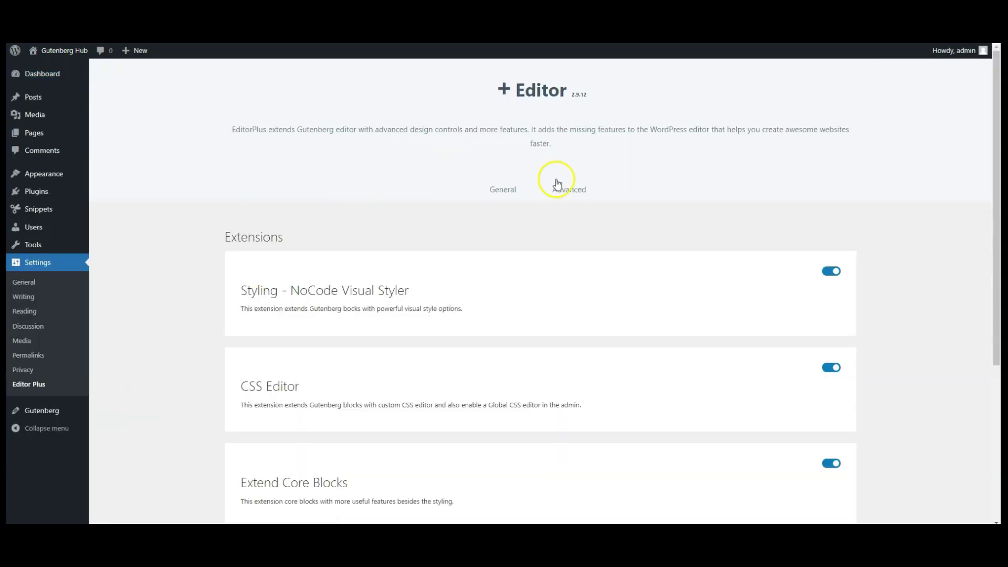
left_click(575, 192)
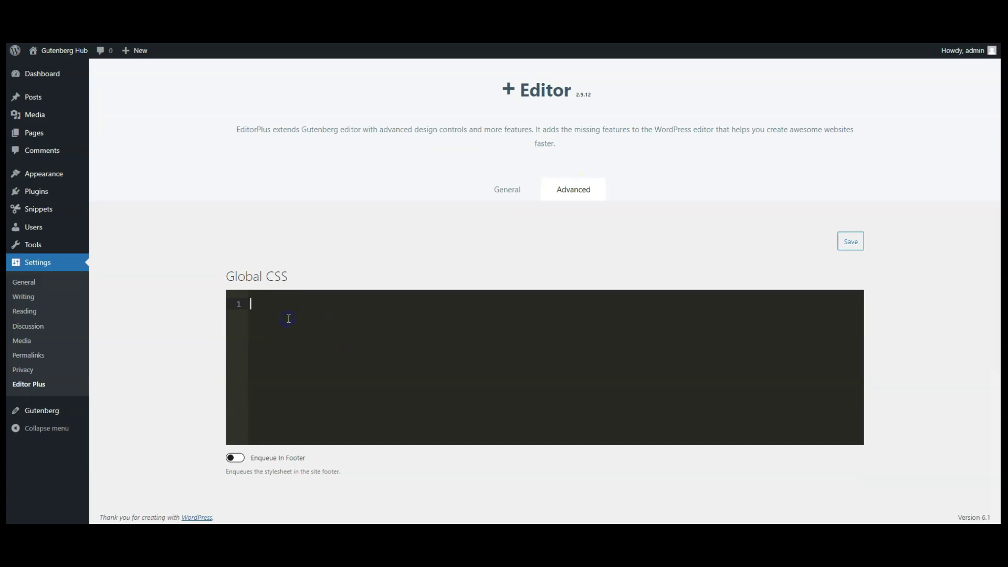
key("ctrl+v")
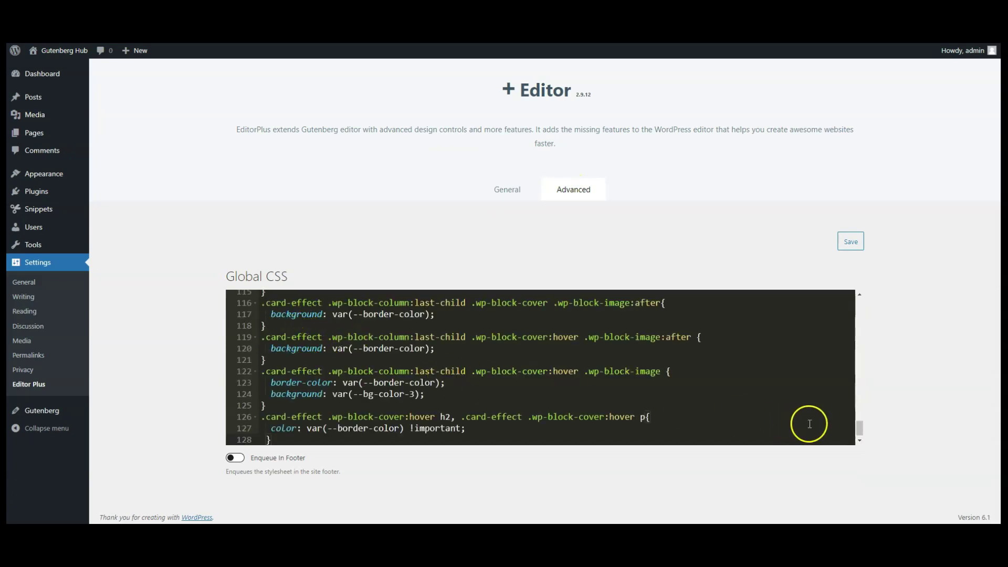
scroll(811, 425, "up", 3)
scroll(811, 425, "up", 5)
scroll(811, 425, "up", 5)
scroll(811, 425, "up", 5)
scroll(811, 424, "up", 5)
scroll(812, 424, "up", 5)
scroll(811, 425, "up", 3)
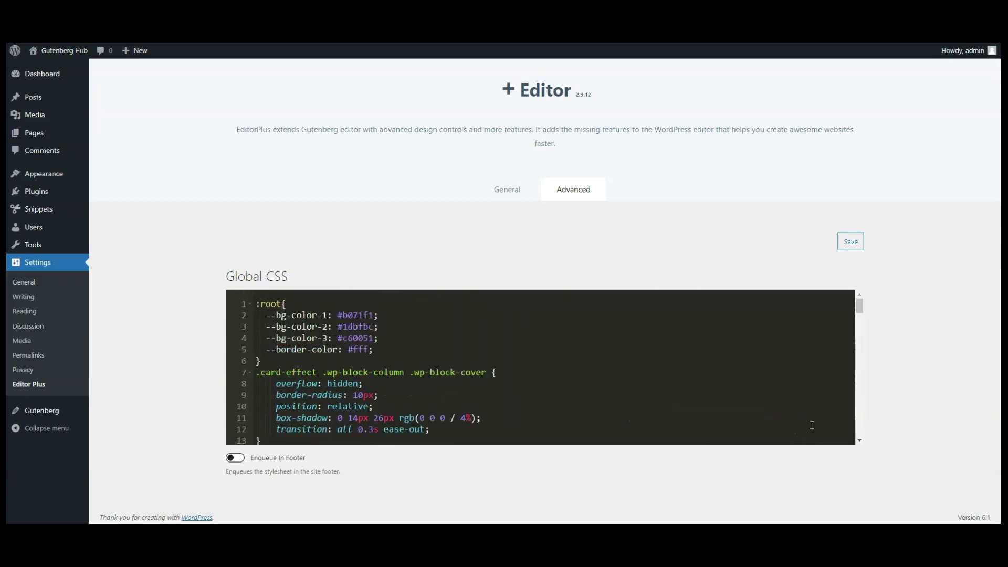
left_click(848, 249)
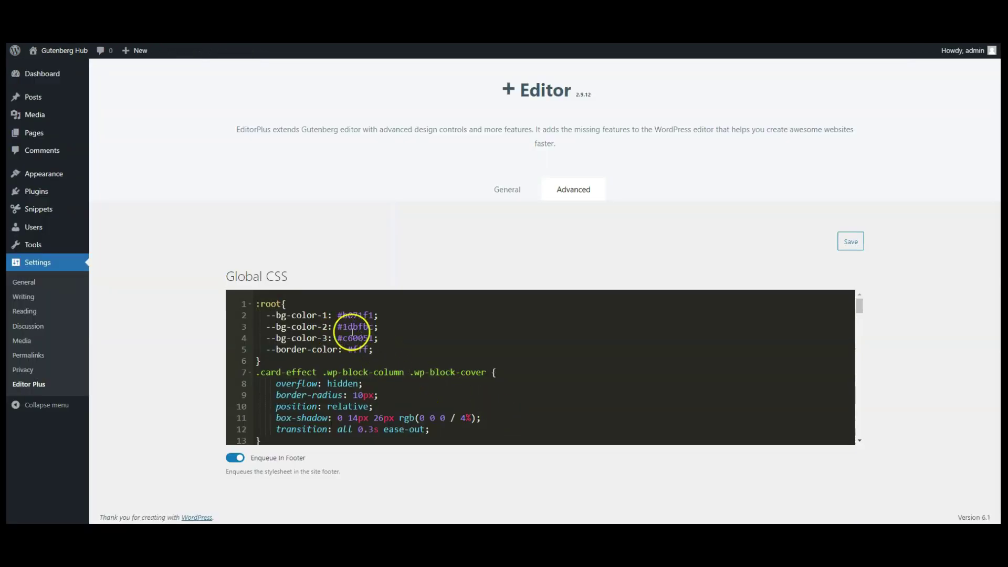
Select the teal #1dbfbc value of the second background colour variable in Global CSS.
double_click(358, 326)
type("fdab28")
Save the Global CSS with --bg-color-2 set to orange #fdab28.
left_click(356, 329)
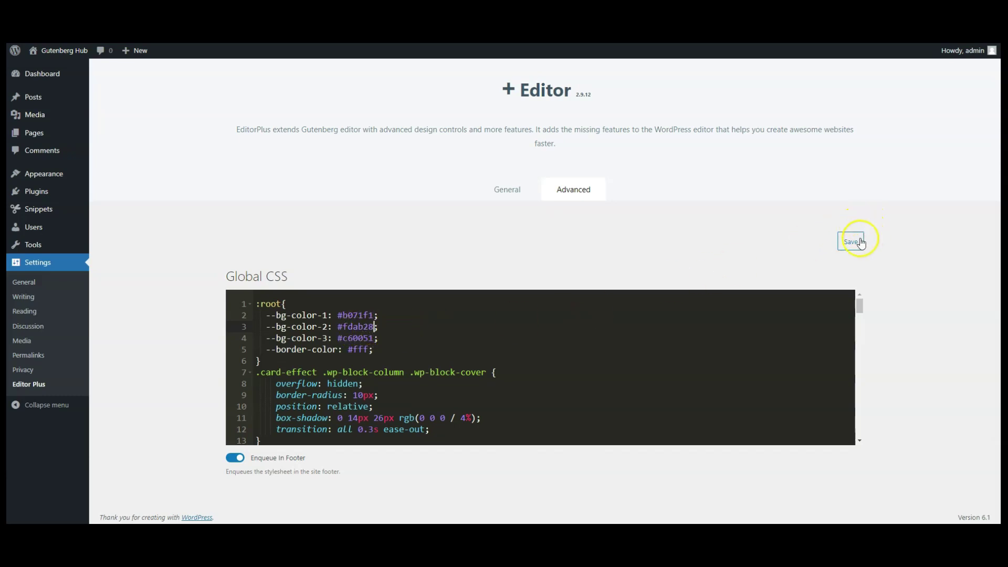